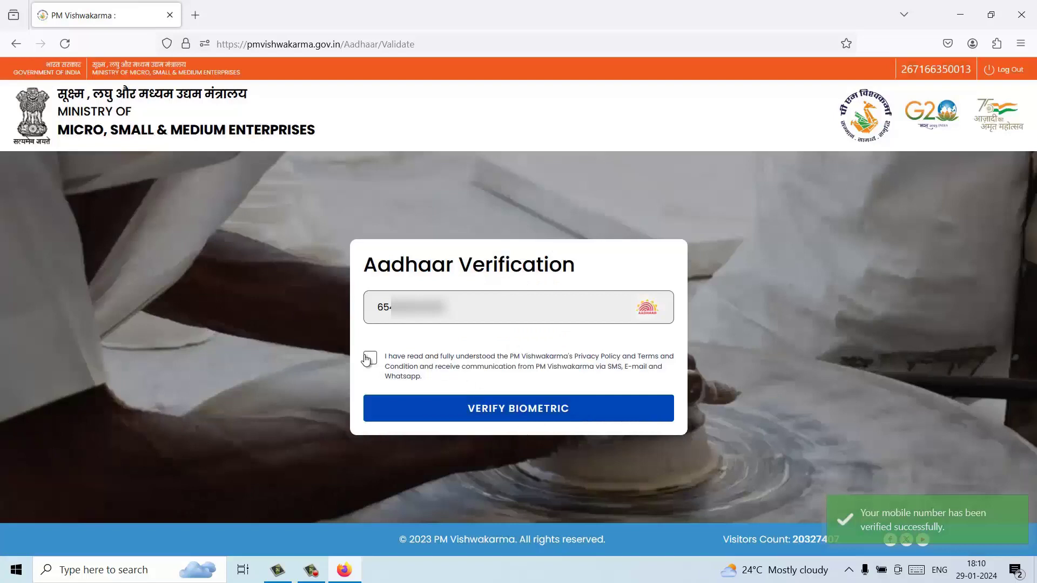
Step: Accept the consent terms and pass biometric Aadhaar verification, retrying after the device-not-initialized alert
left_click(369, 359)
left_click(517, 410)
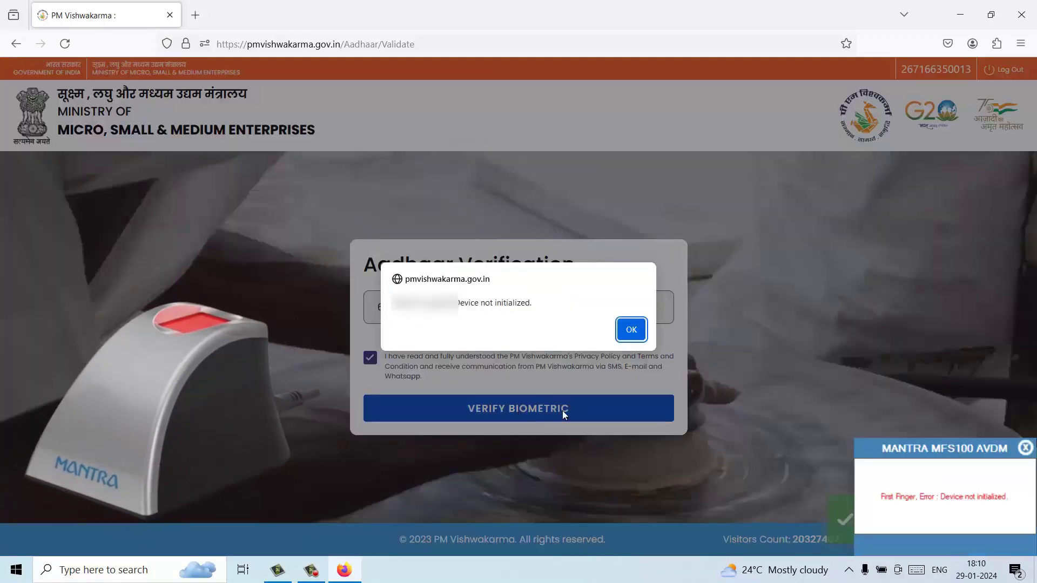
left_click(630, 330)
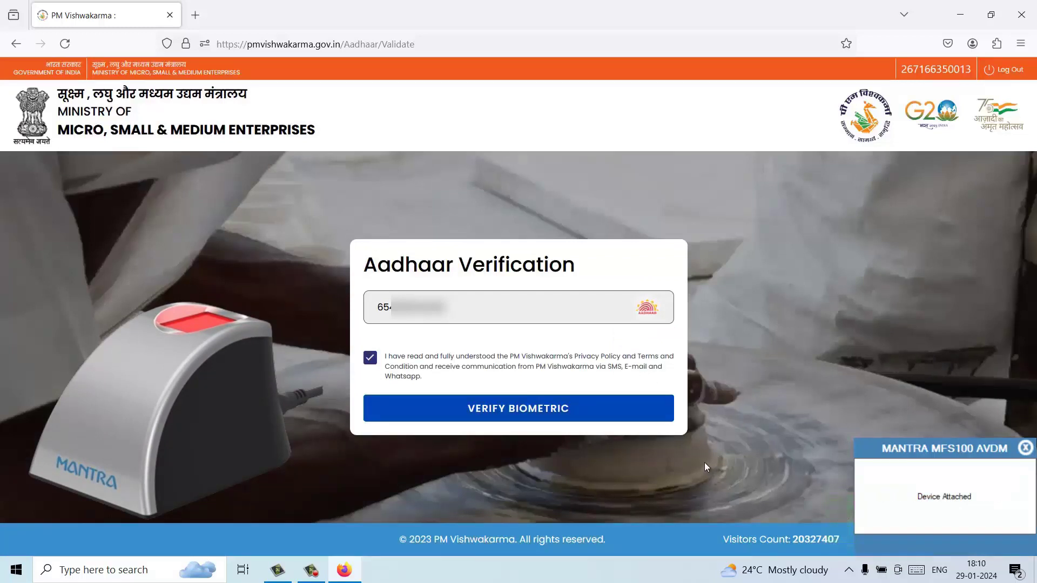
left_click(561, 410)
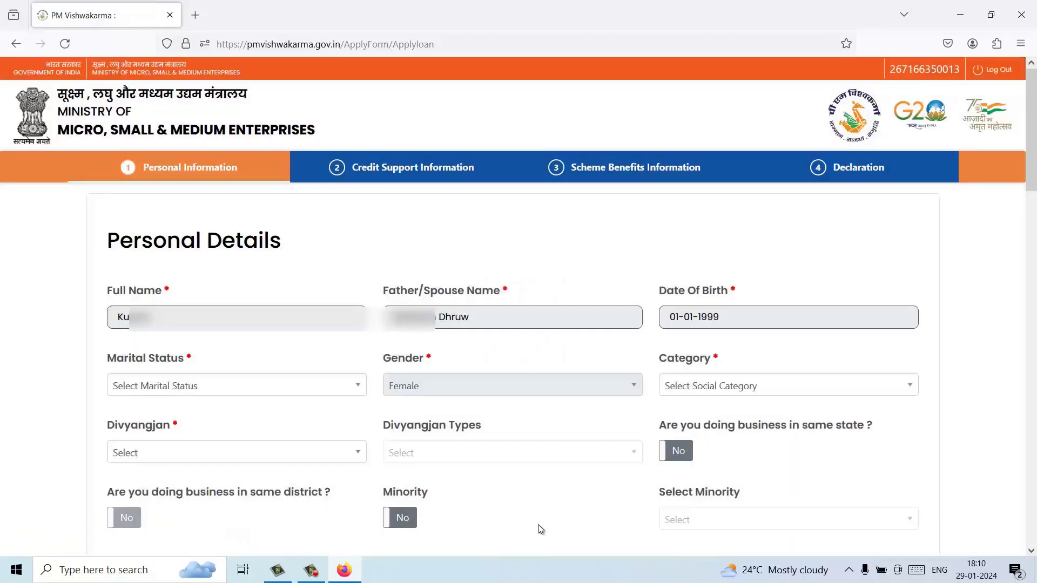
Step: Choose Married for Marital Status, ST for Category and No for Divyangjan
left_click(253, 390)
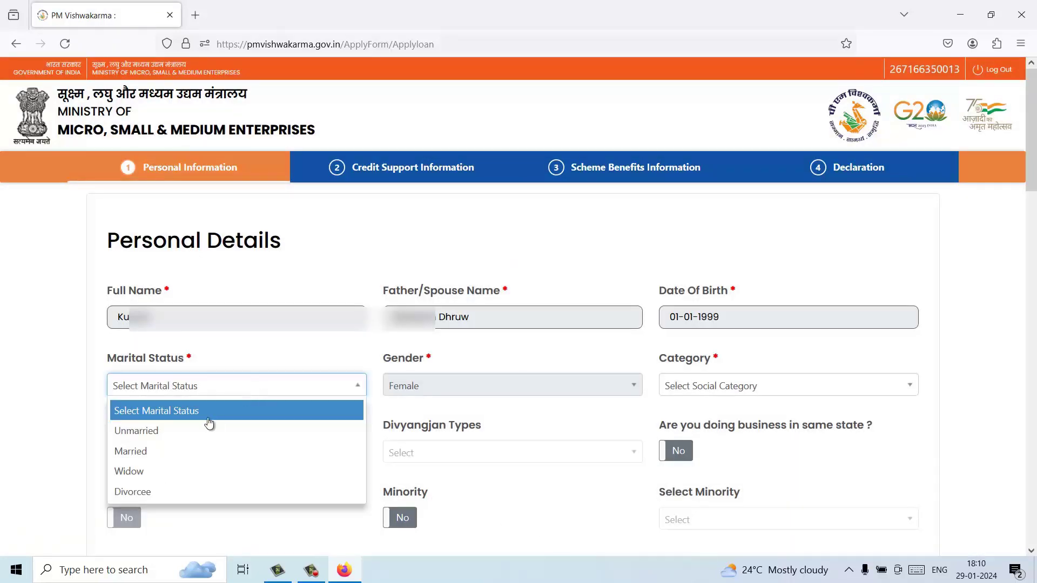
left_click(158, 458)
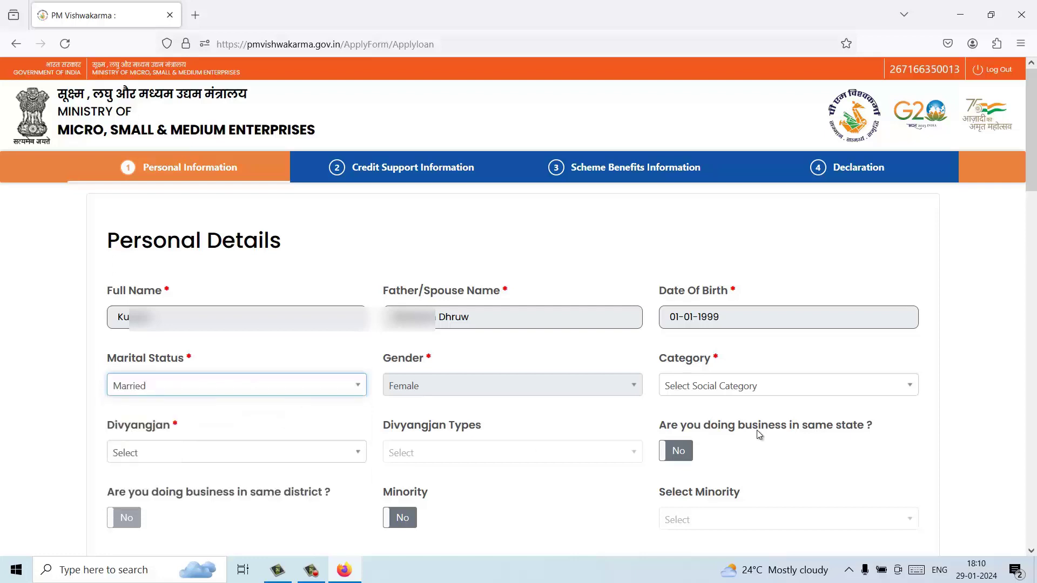
left_click(776, 388)
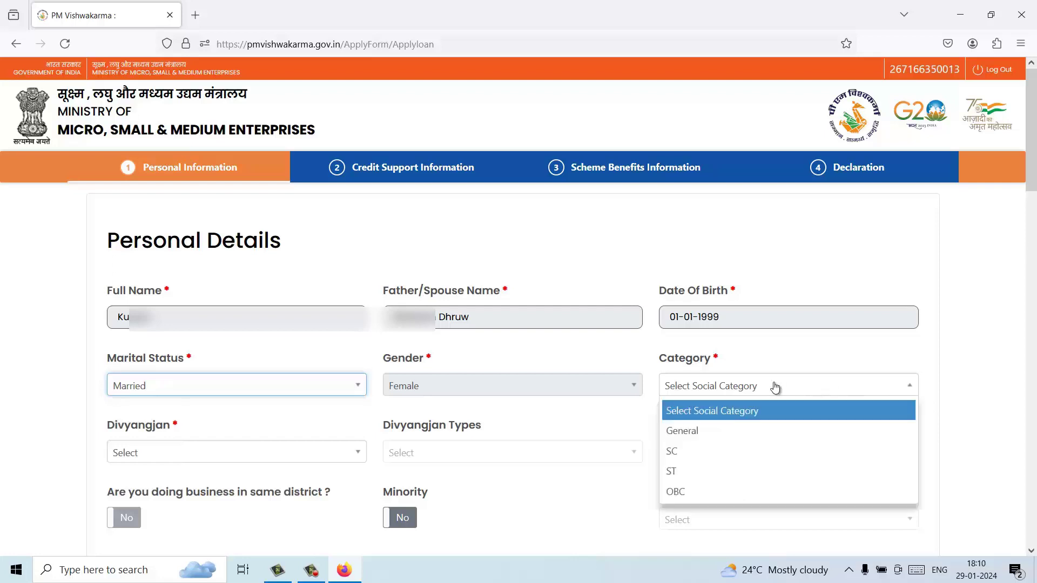
left_click(677, 471)
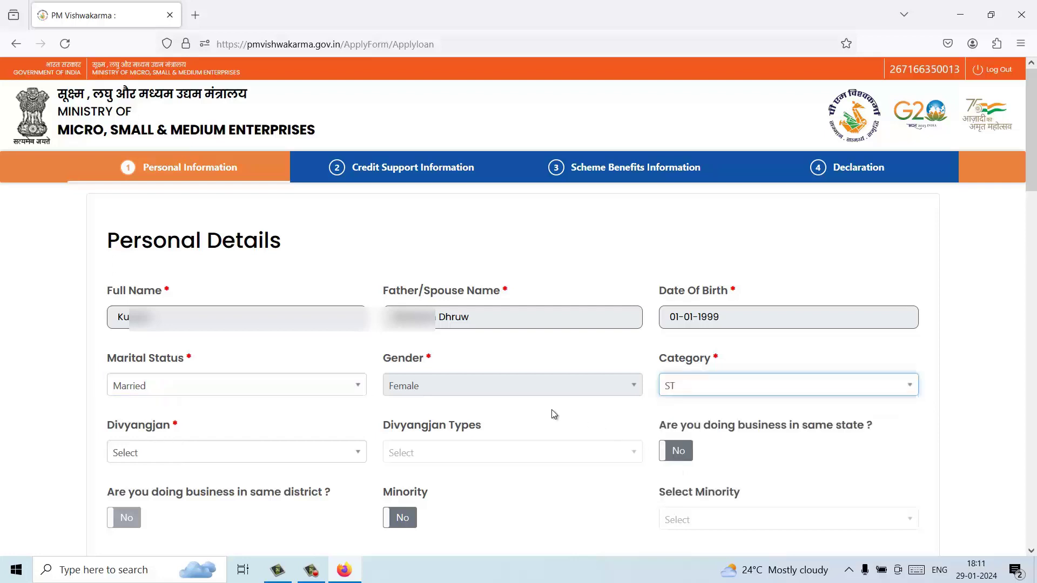
left_click(239, 452)
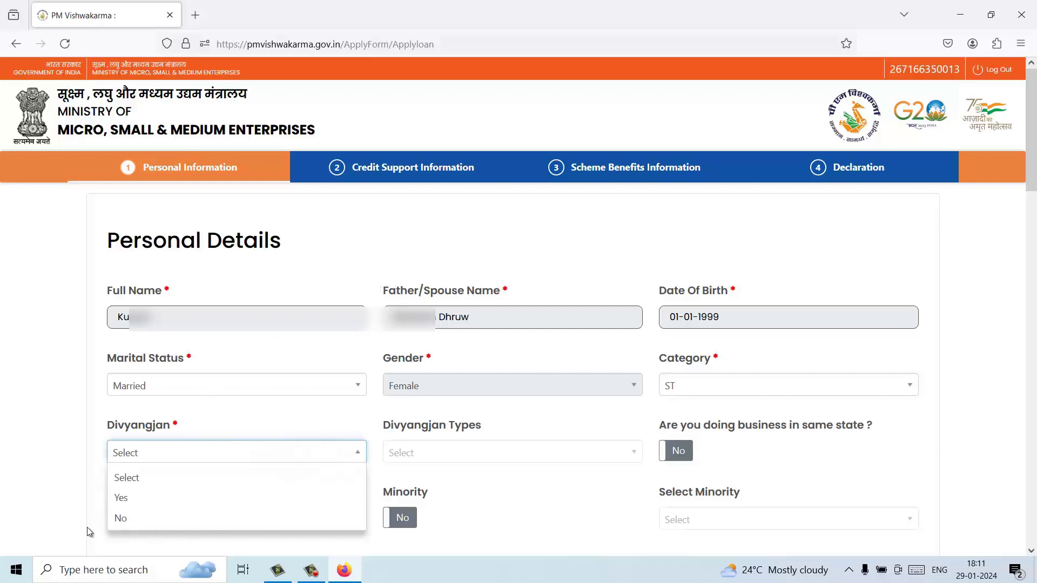
left_click(119, 519)
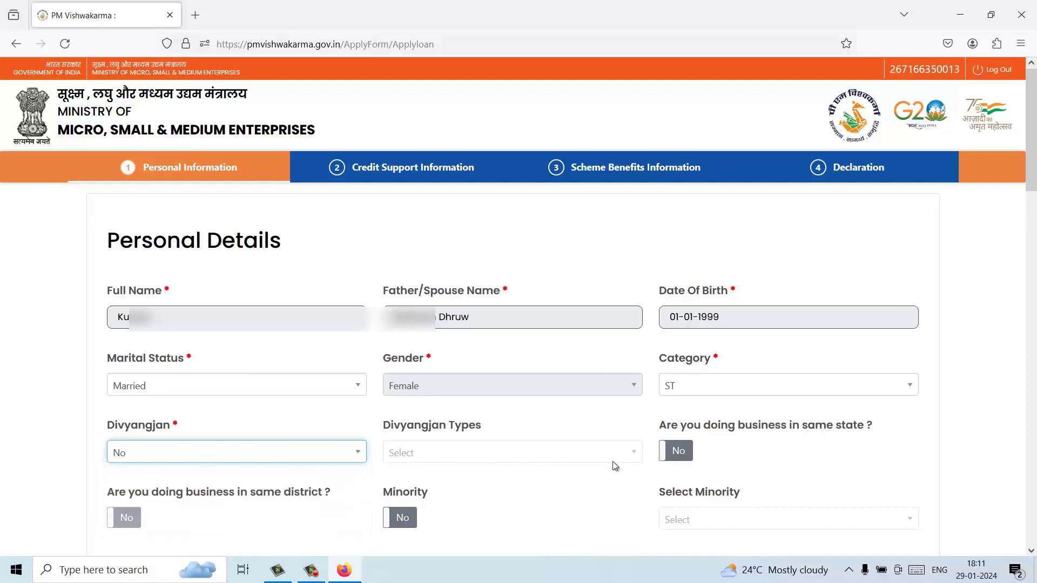
left_click(547, 455)
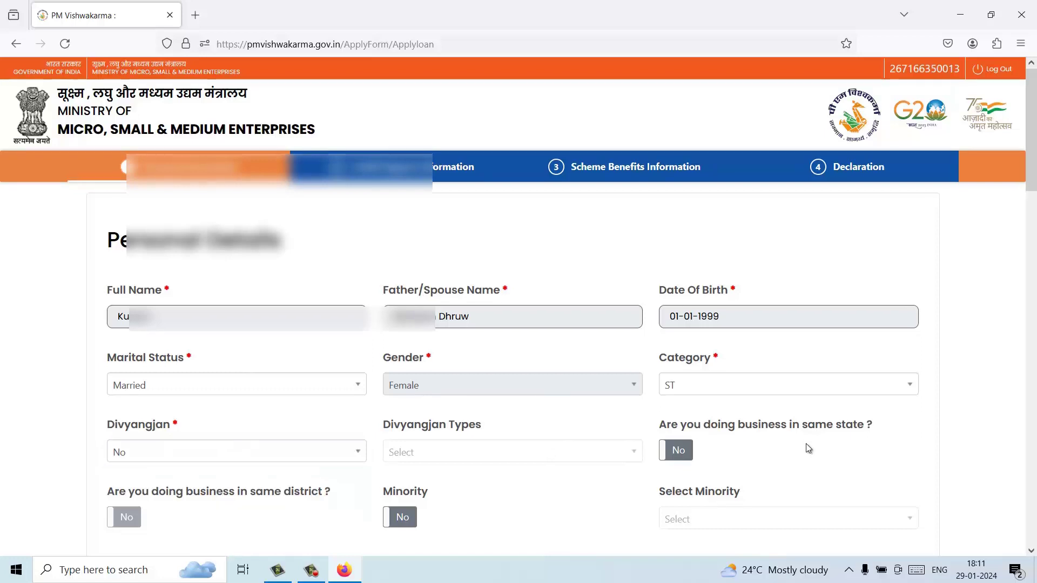
scroll(804, 443, "down", 1)
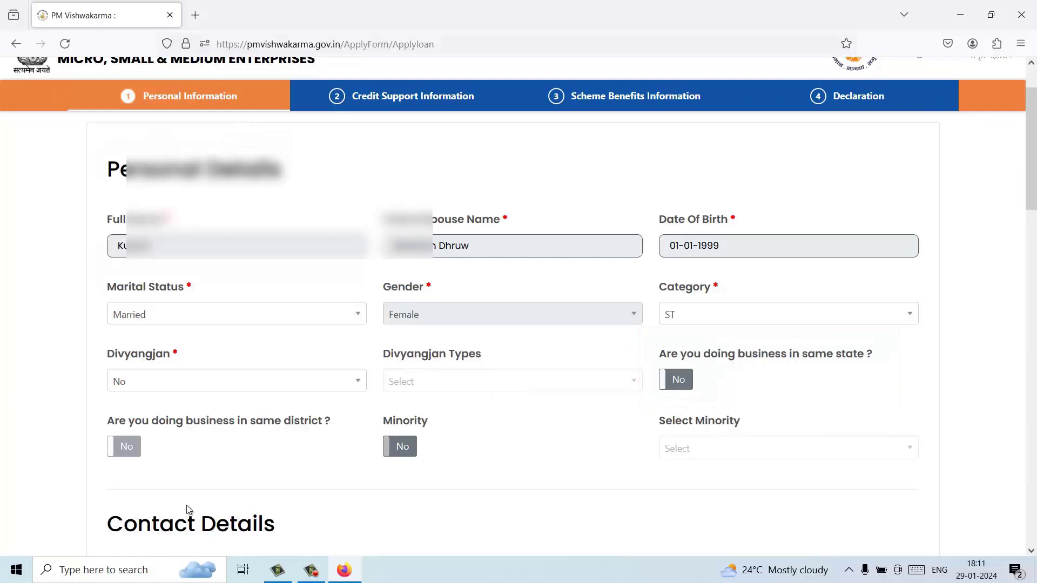
scroll(578, 439, "down", 2)
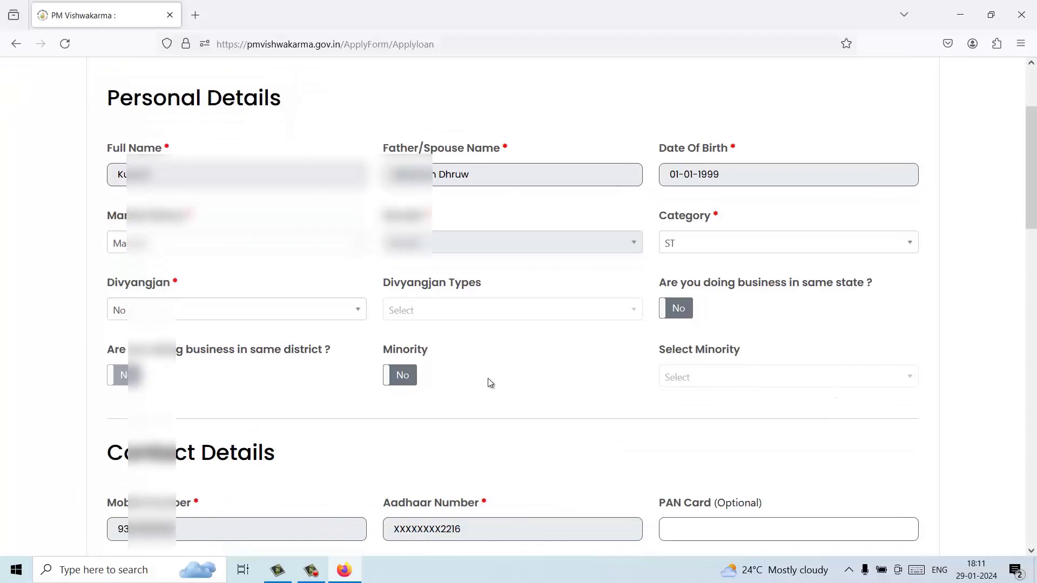
scroll(433, 421, "down", 2)
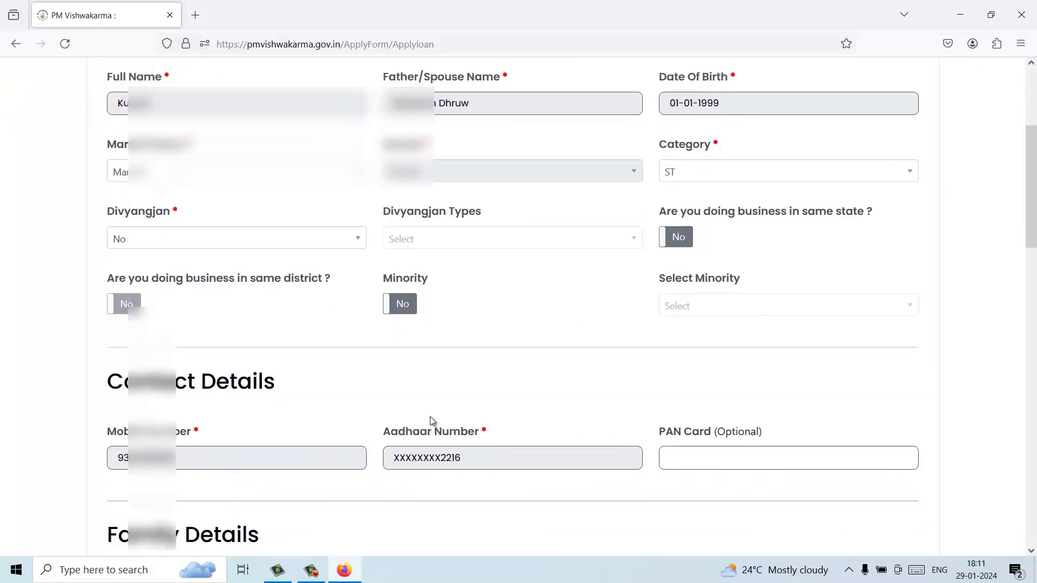
scroll(432, 421, "down", 2)
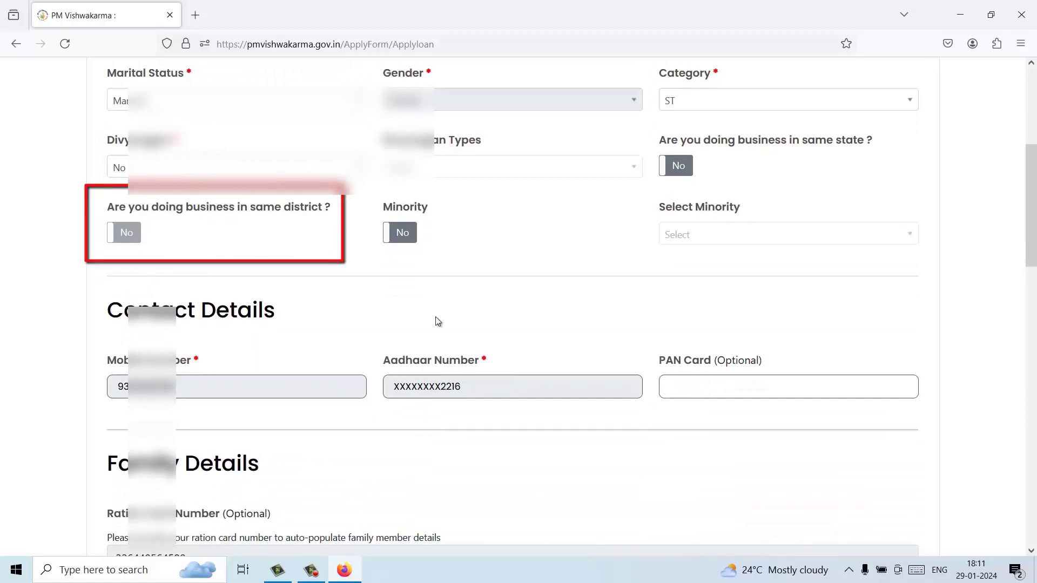
scroll(437, 322, "up", 1)
scroll(437, 321, "up", 3)
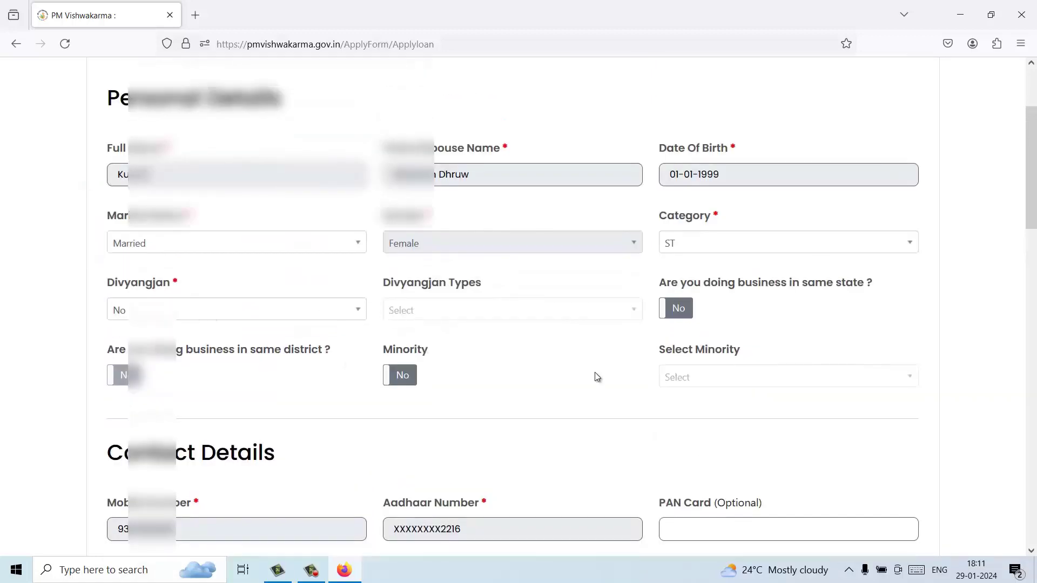
scroll(593, 373, "down", 6)
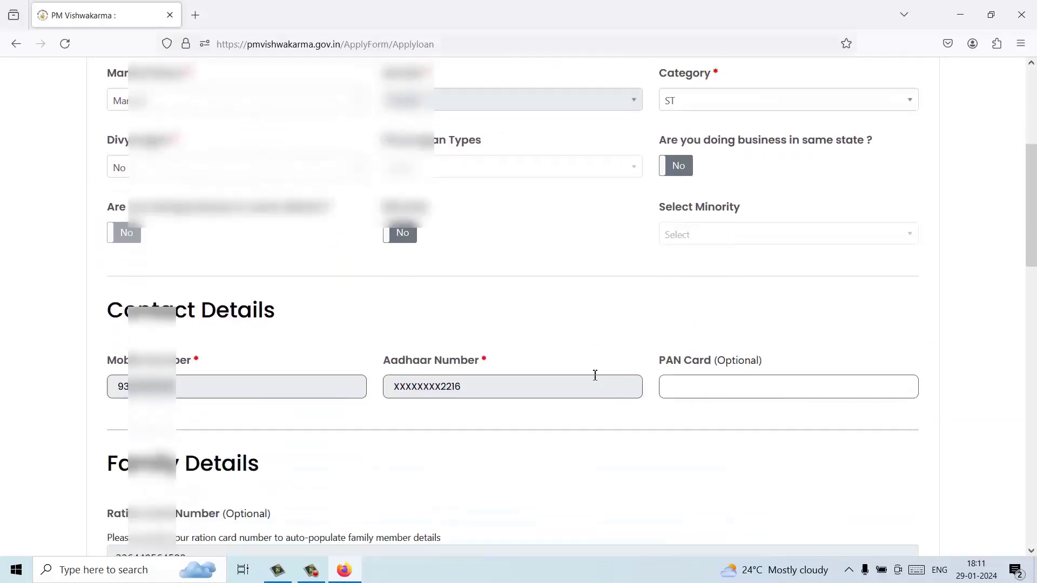
scroll(593, 378, "down", 4)
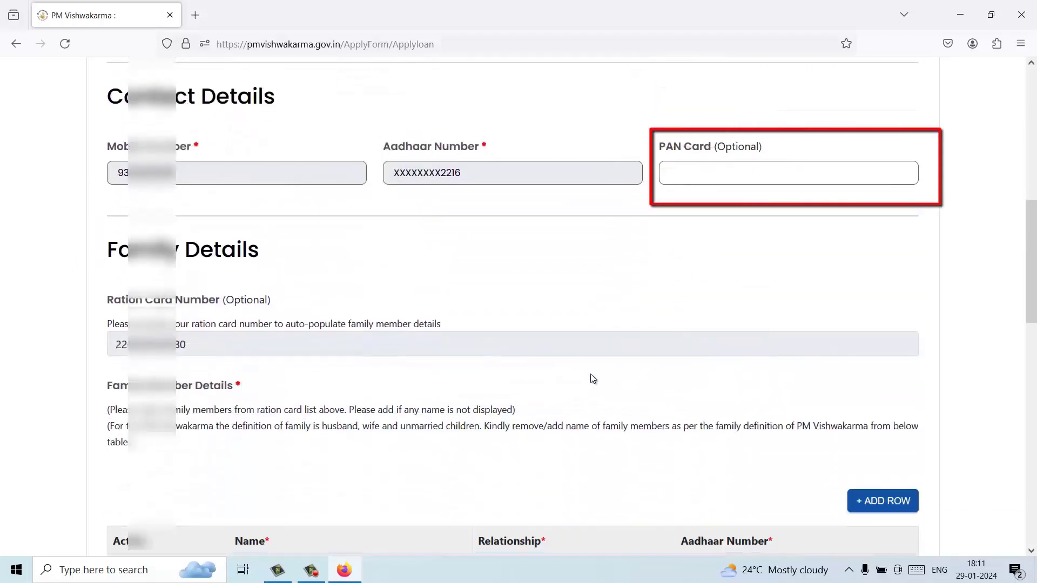
scroll(497, 394, "down", 3)
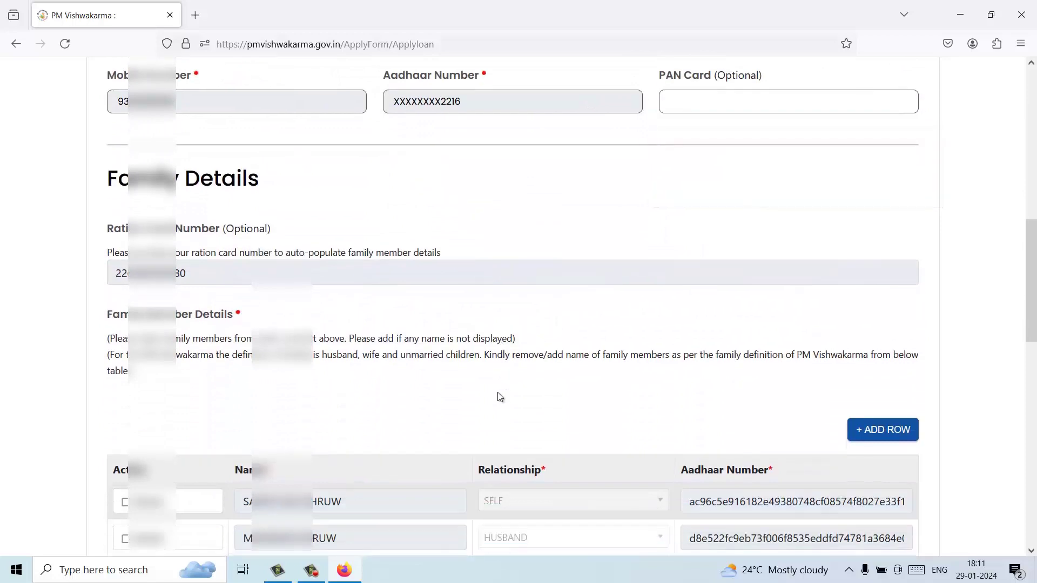
scroll(498, 393, "down", 6)
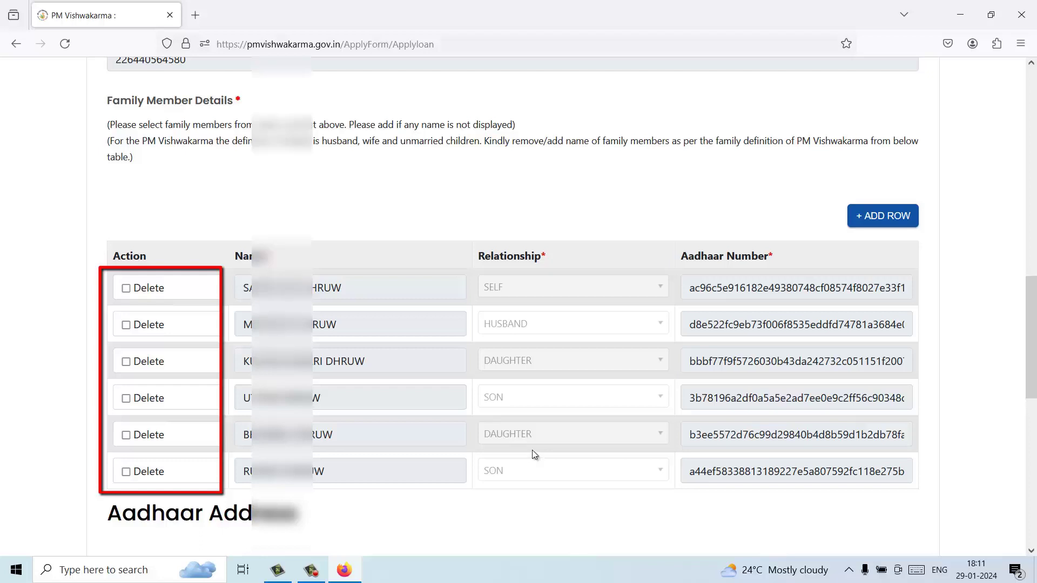
scroll(532, 451, "down", 2)
scroll(534, 453, "down", 1)
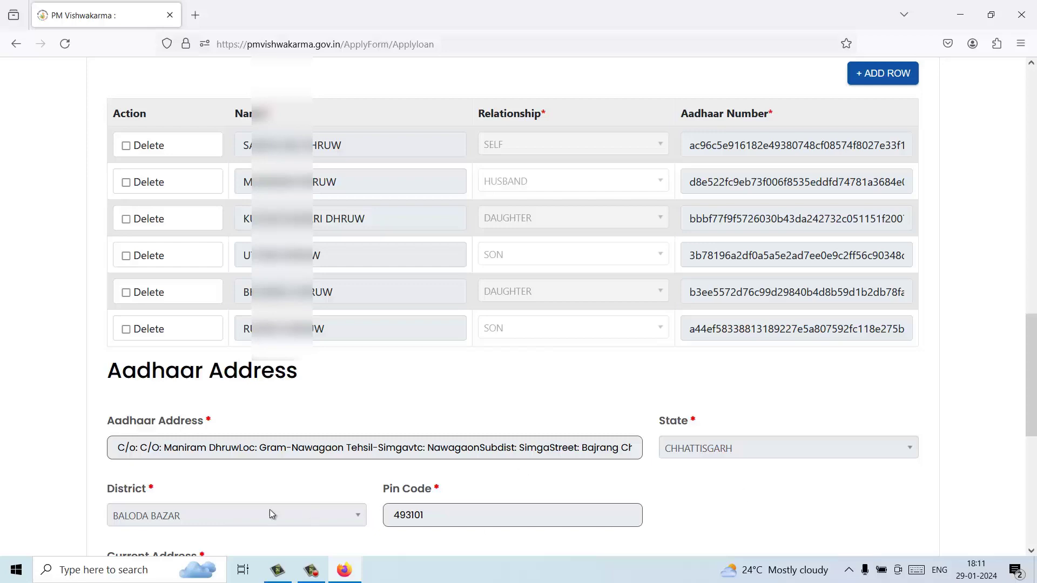
scroll(251, 510, "down", 2)
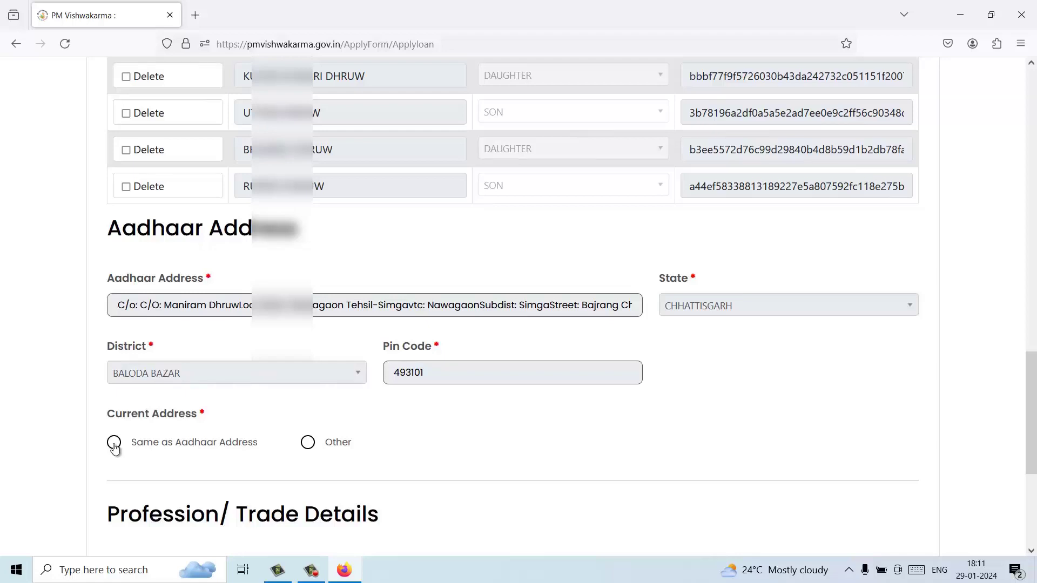
Step: Make the current address same as Aadhaar and select block SIMGA, Gram Panchayat Nawagaon
left_click(114, 444)
scroll(394, 493, "down", 1)
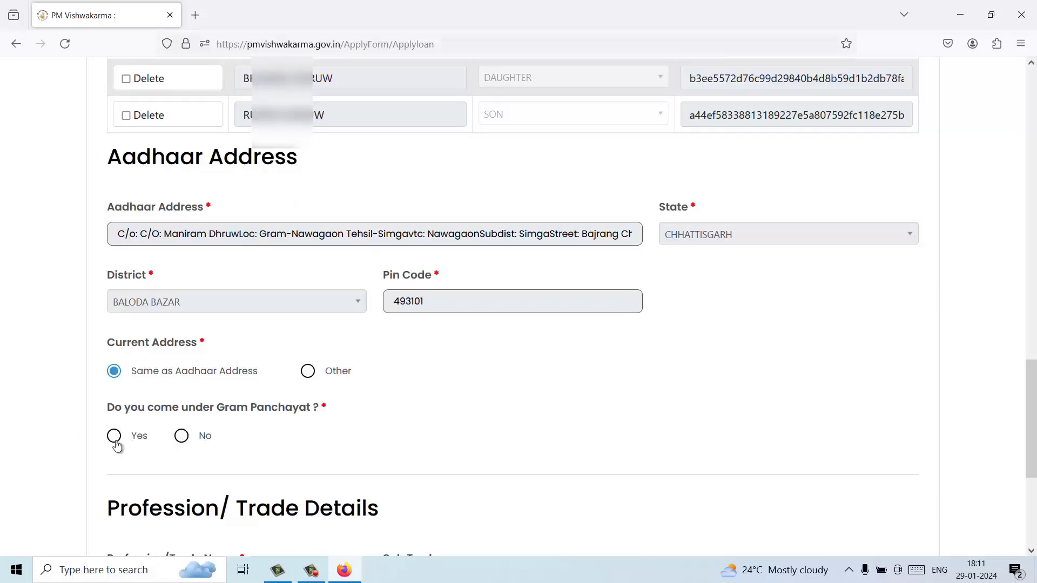
left_click(114, 438)
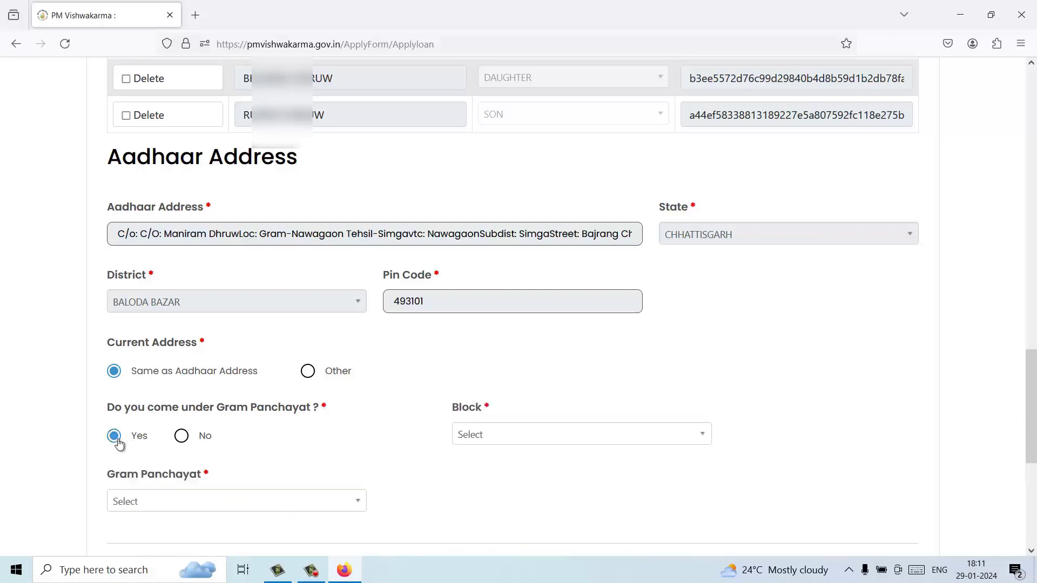
left_click(504, 437)
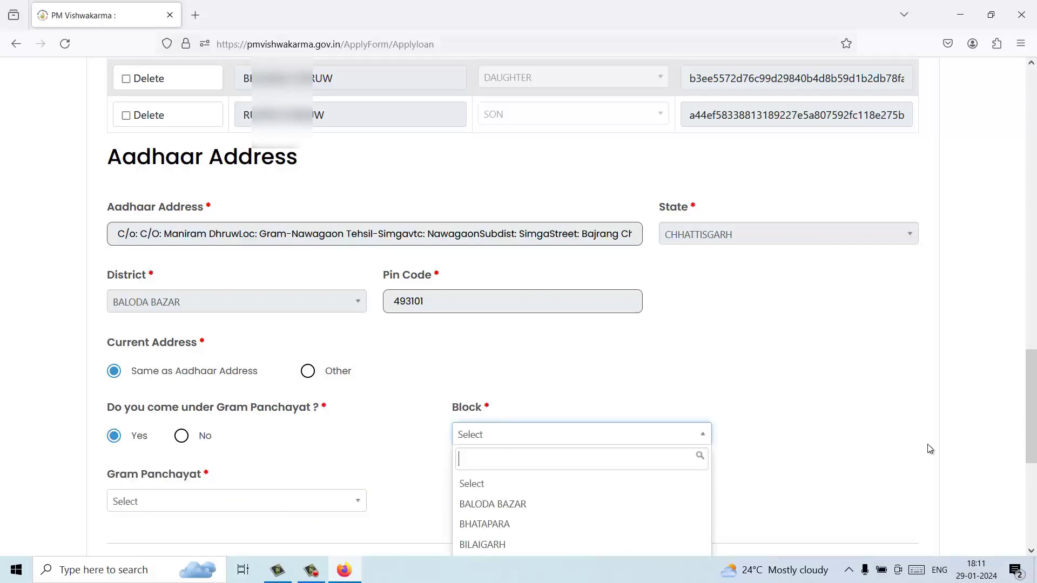
scroll(972, 429, "down", 3)
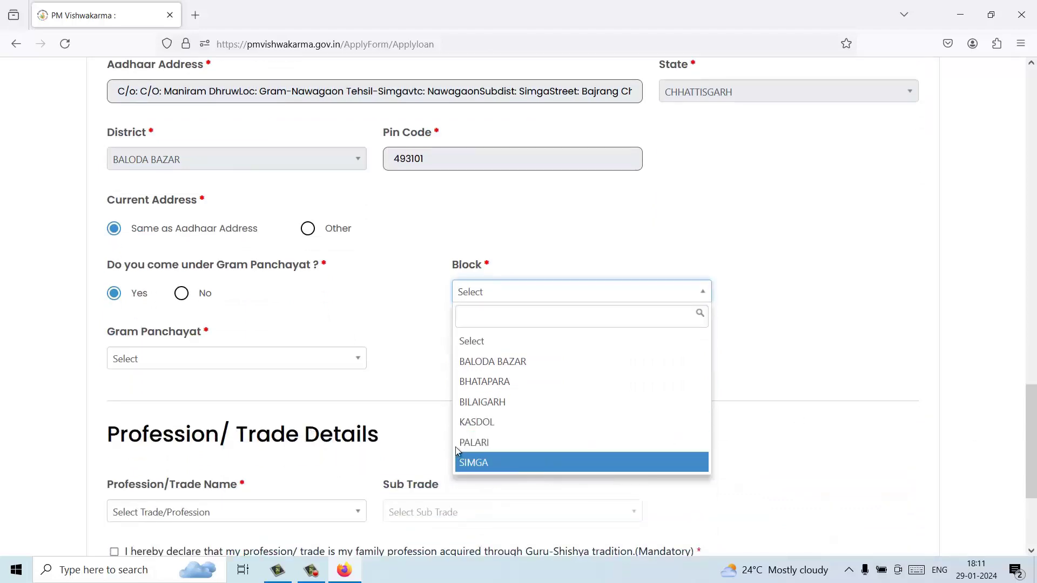
left_click(473, 460)
scroll(281, 486, "down", 10)
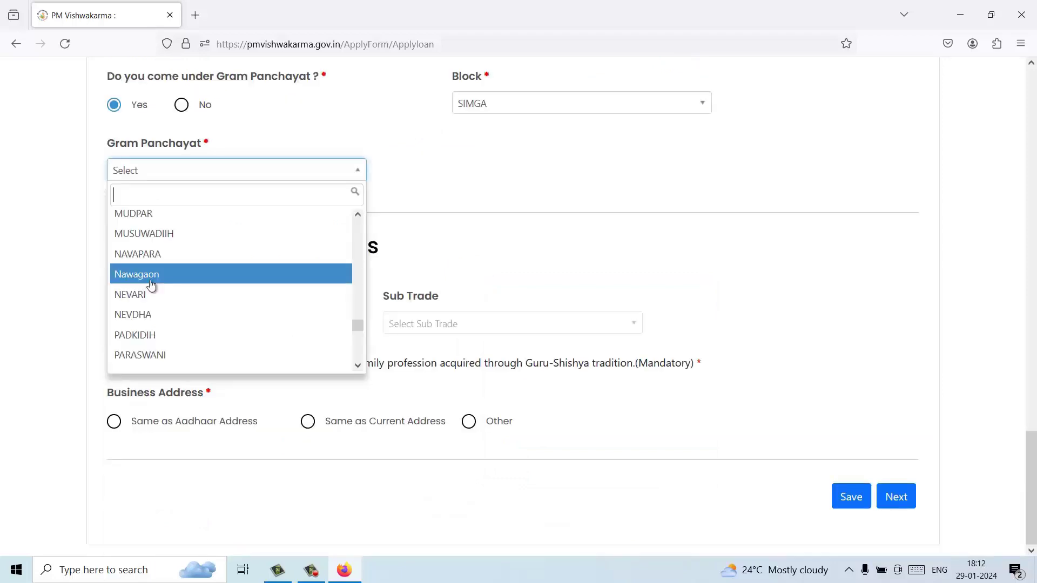
left_click(154, 284)
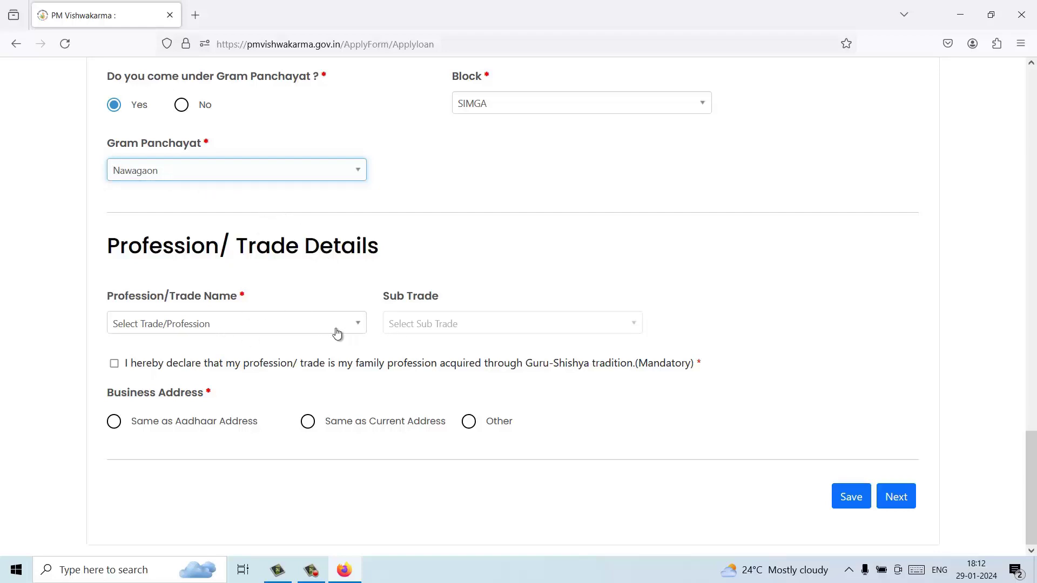
Step: Select Tailor (Darzi) as the trade, tick the Guru-Shishya declaration and use the Aadhaar business address
left_click(296, 324)
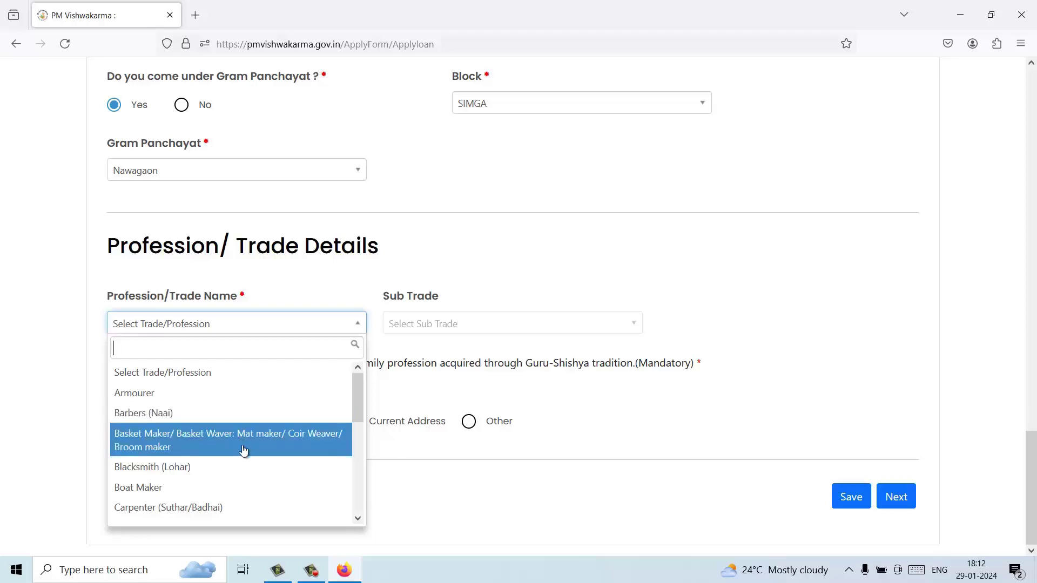
scroll(243, 454, "down", 5)
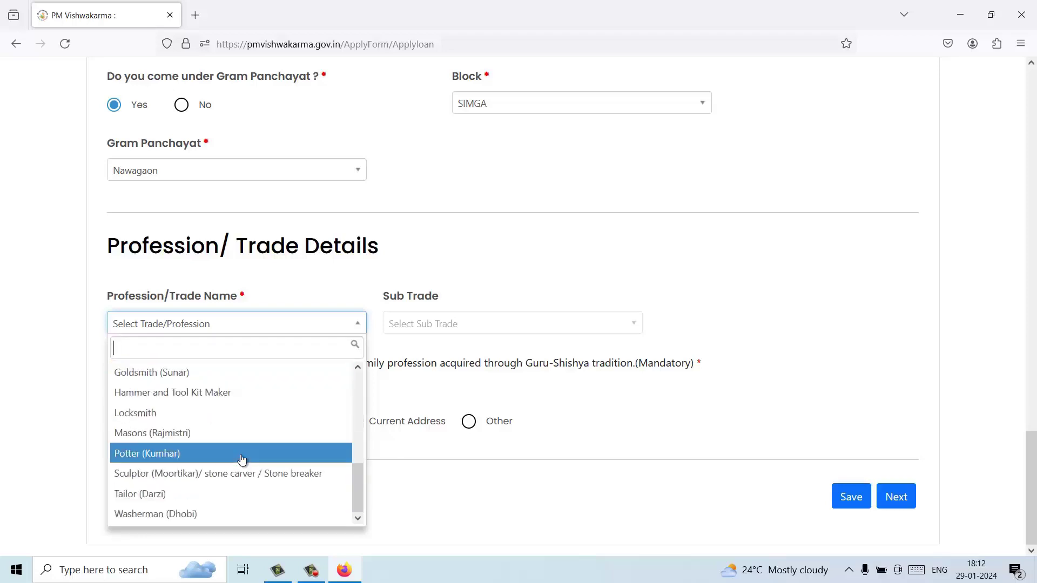
left_click(148, 498)
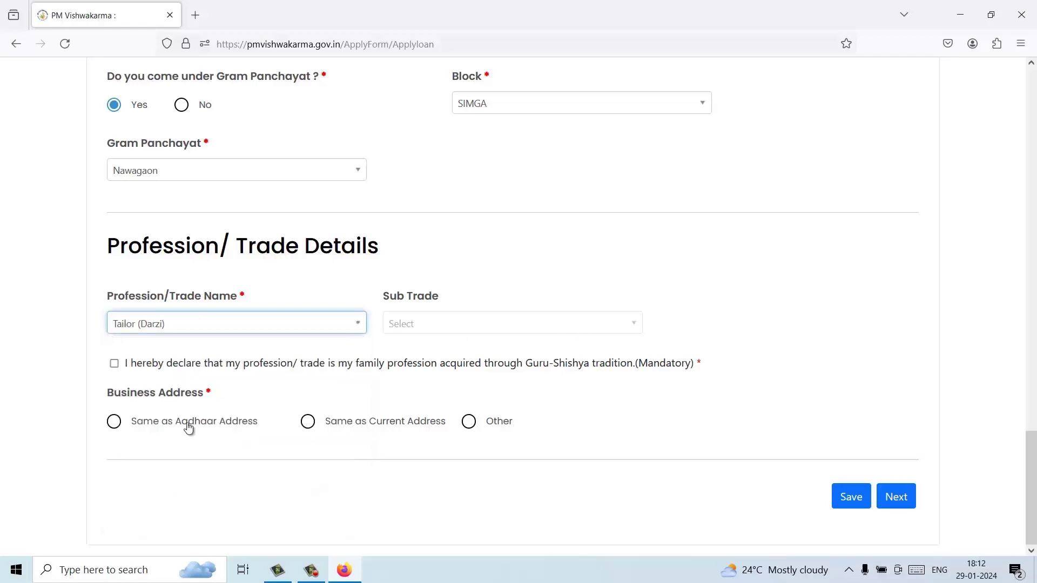
left_click(114, 364)
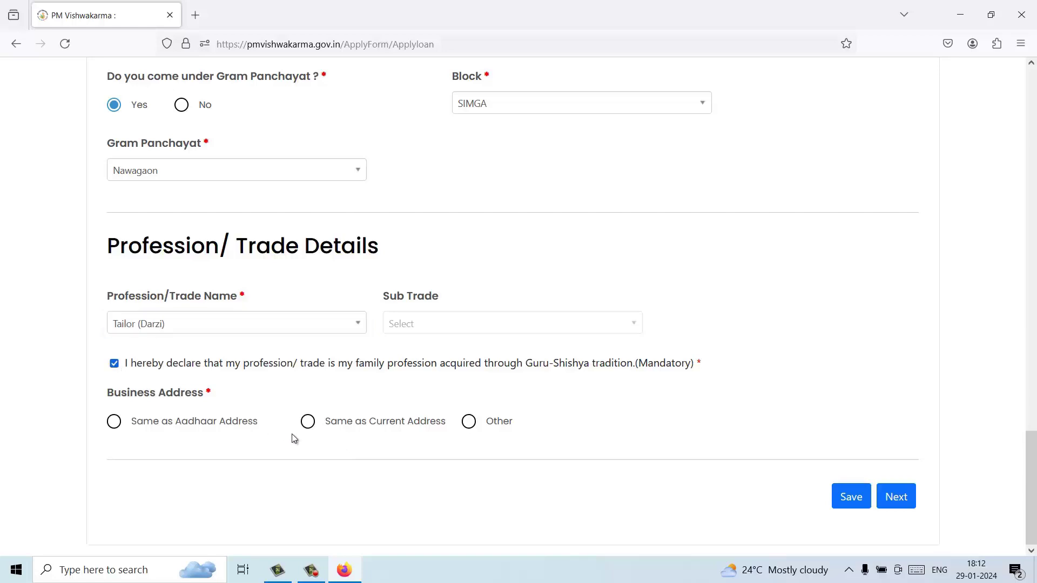
left_click(113, 422)
scroll(440, 468, "up", 5)
Step: Review the completed personal details form and proceed to the Credit Support Information step
scroll(442, 469, "up", 5)
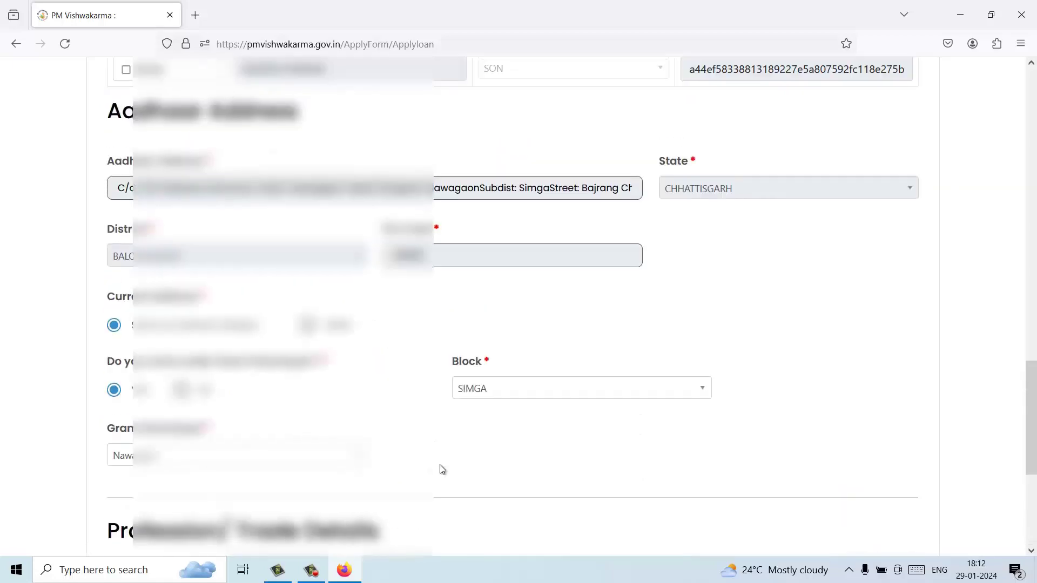
scroll(442, 469, "up", 7)
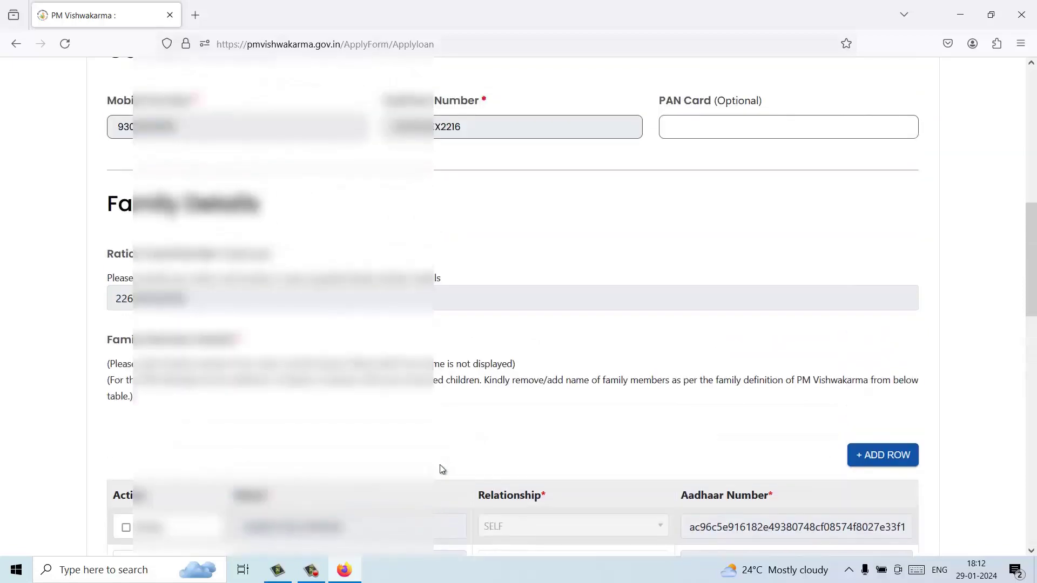
scroll(442, 469, "up", 4)
scroll(442, 469, "up", 4)
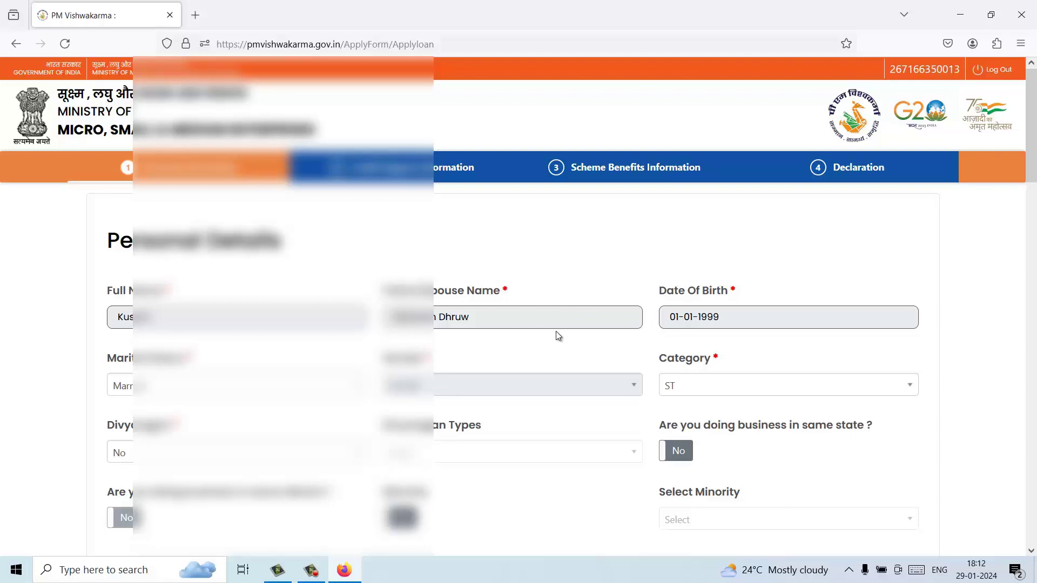
scroll(609, 399, "down", 3)
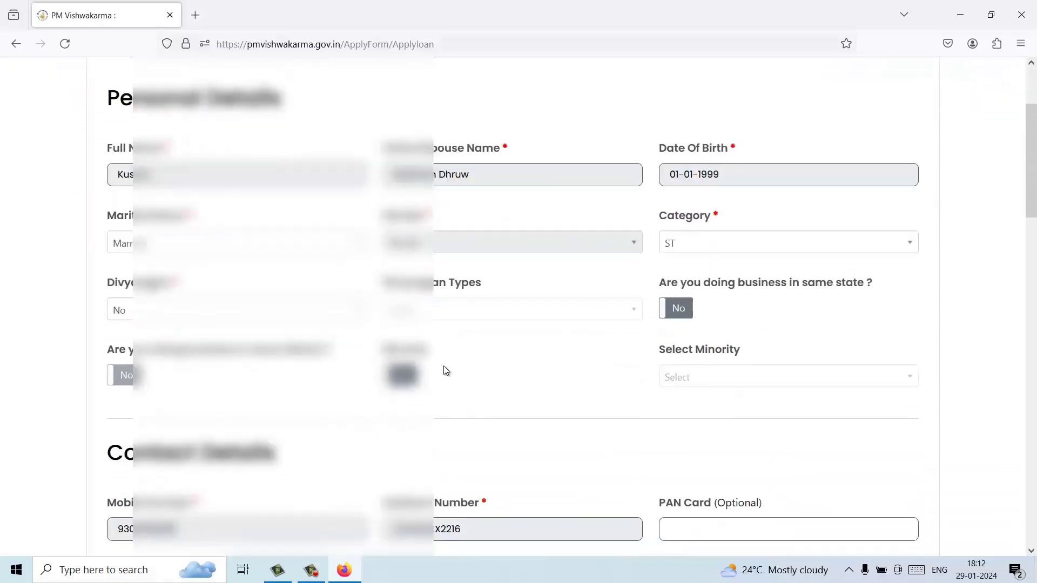
scroll(590, 431, "down", 3)
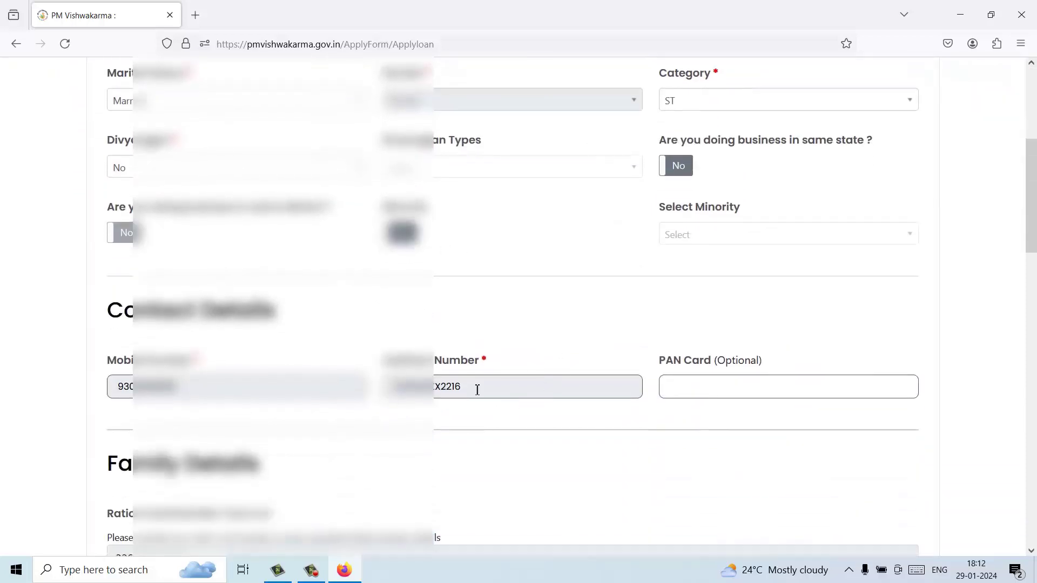
scroll(555, 394, "down", 6)
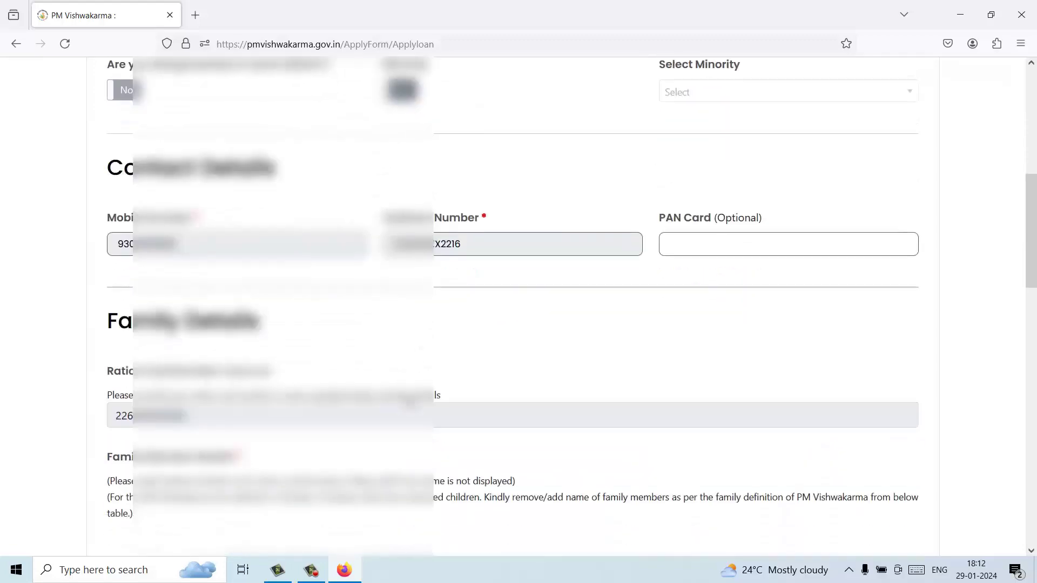
scroll(412, 402, "down", 7)
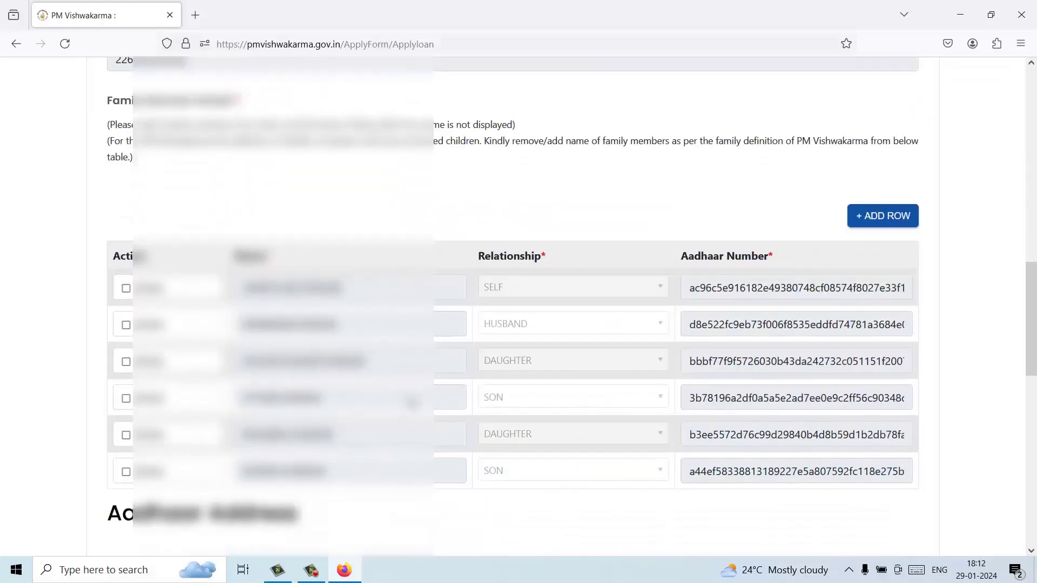
scroll(417, 403, "down", 10)
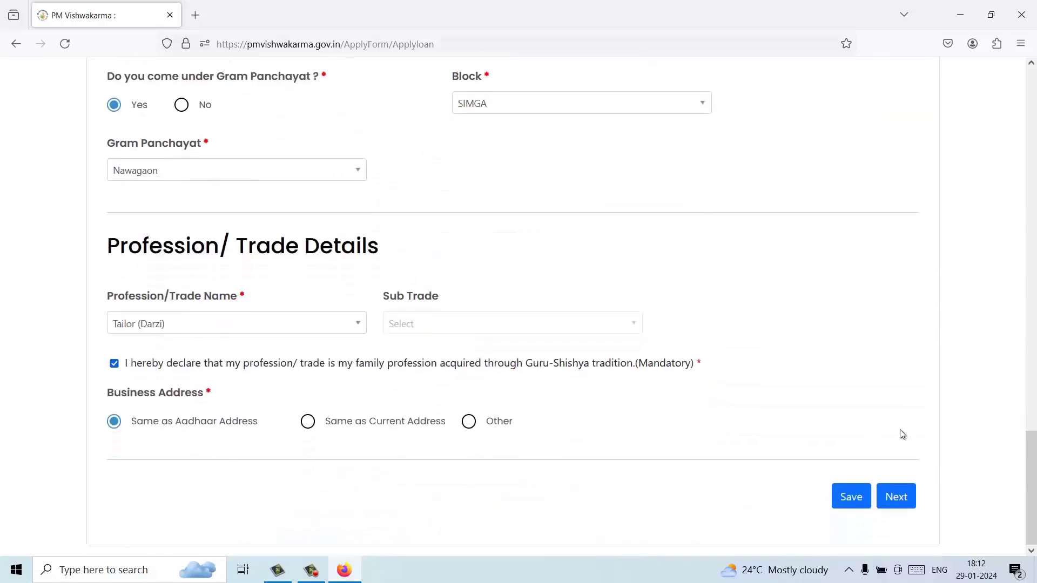
left_click(906, 497)
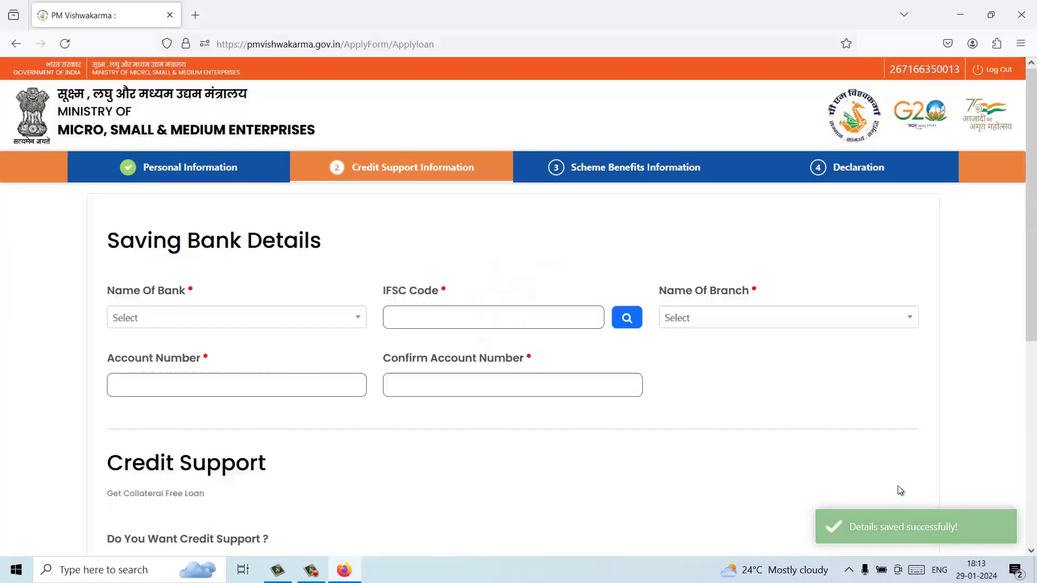
Step: Select State Bank of India as the savings bank
left_click(272, 321)
type("s")
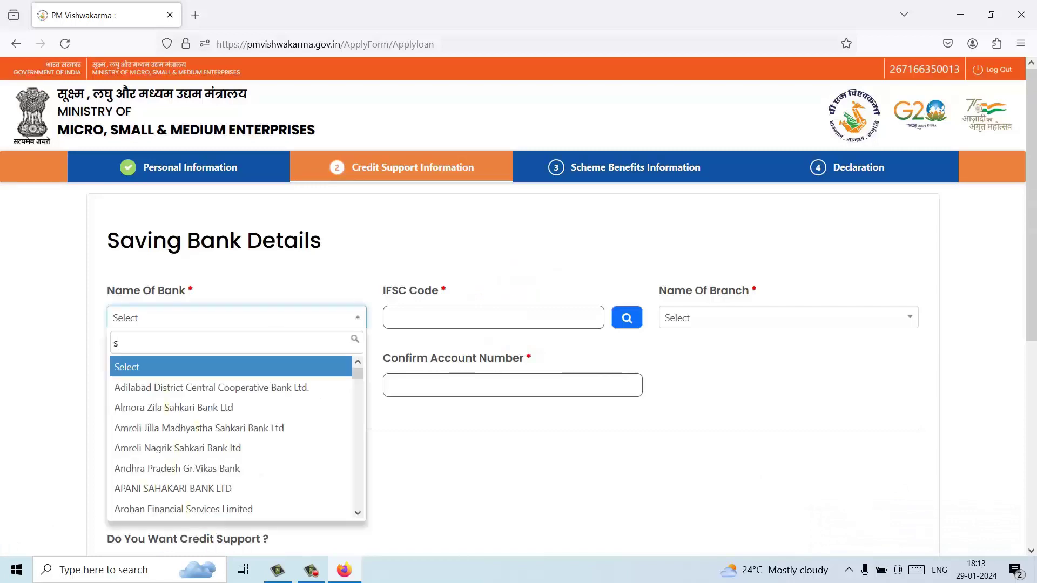
type("ta")
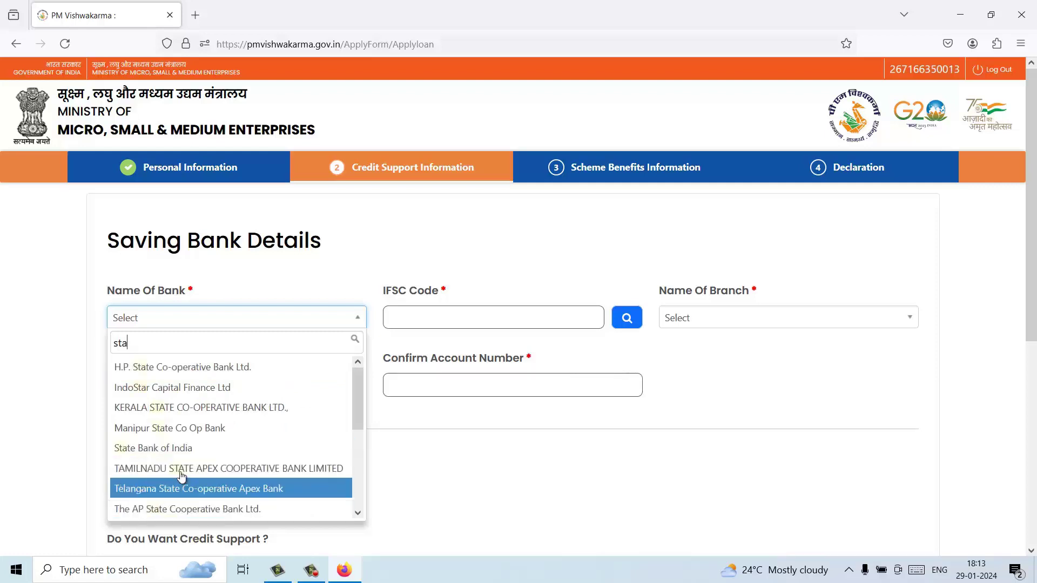
left_click(177, 456)
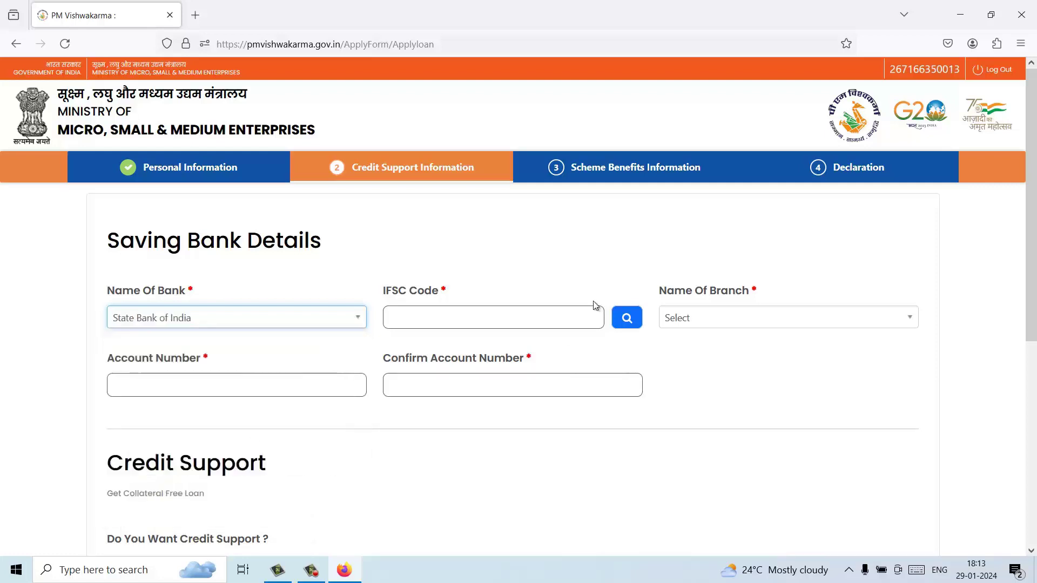
Step: Look up IFSC SBIN0010830 and choose the SBIN0010830 SIMGA branch
left_click(484, 322)
type("SBIN0010830")
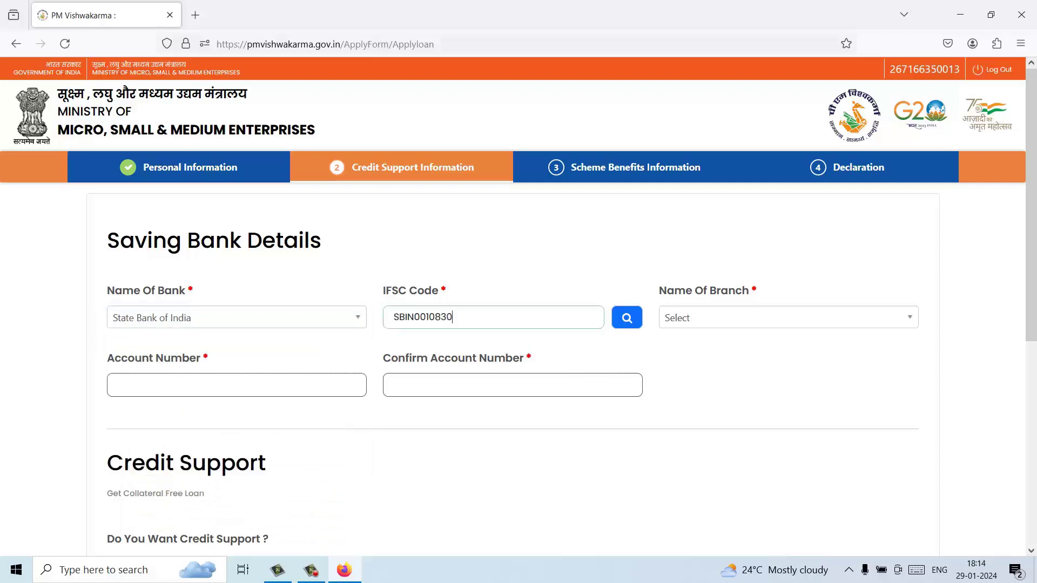
left_click(629, 322)
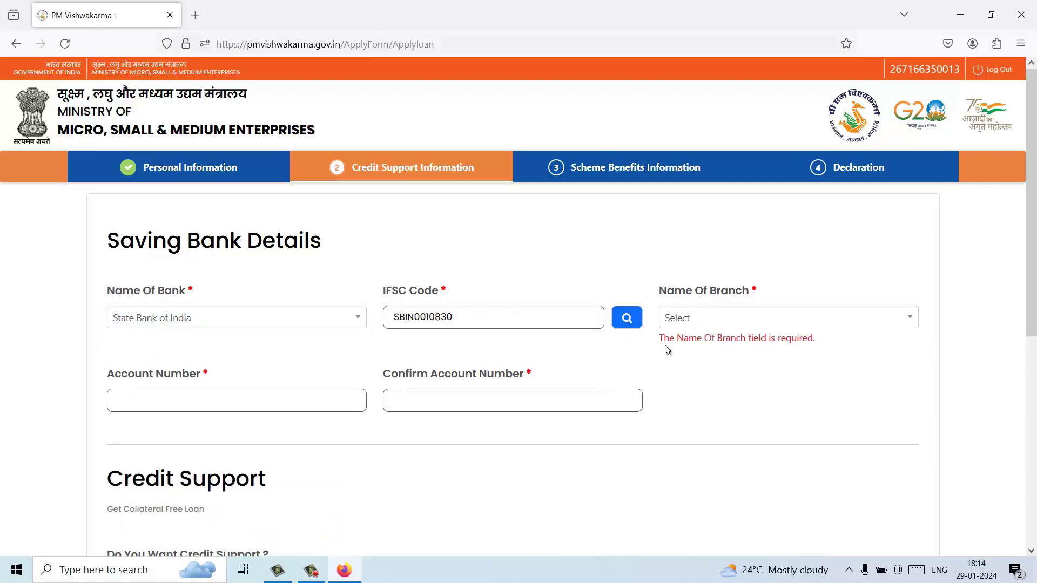
left_click(744, 319)
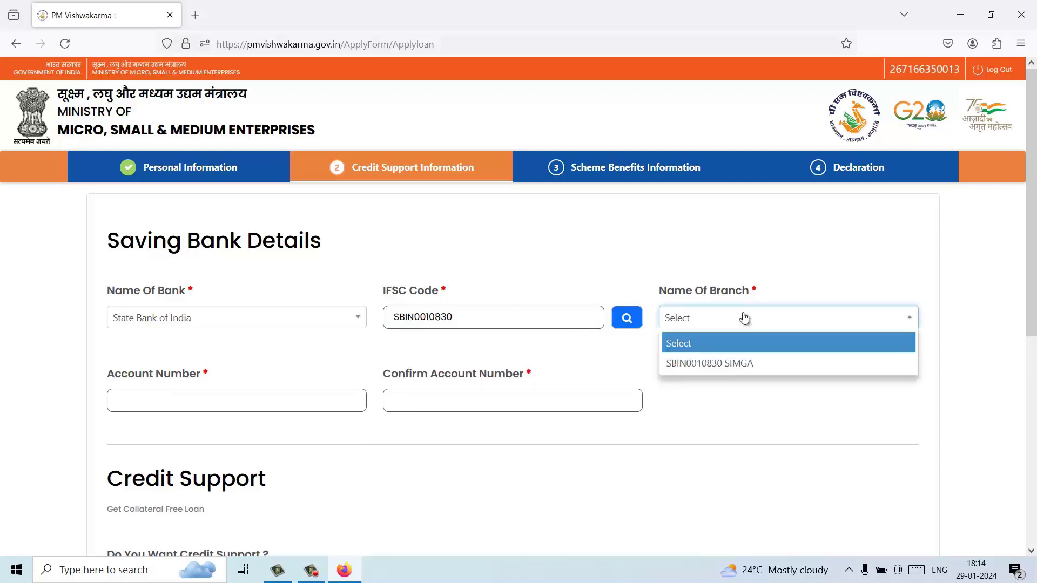
left_click(735, 365)
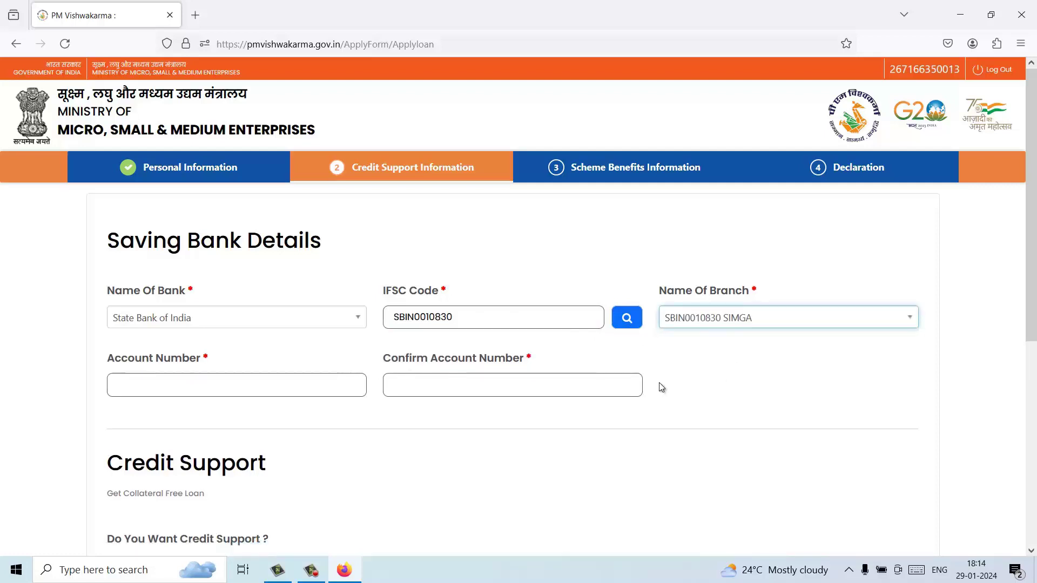
left_click(241, 387)
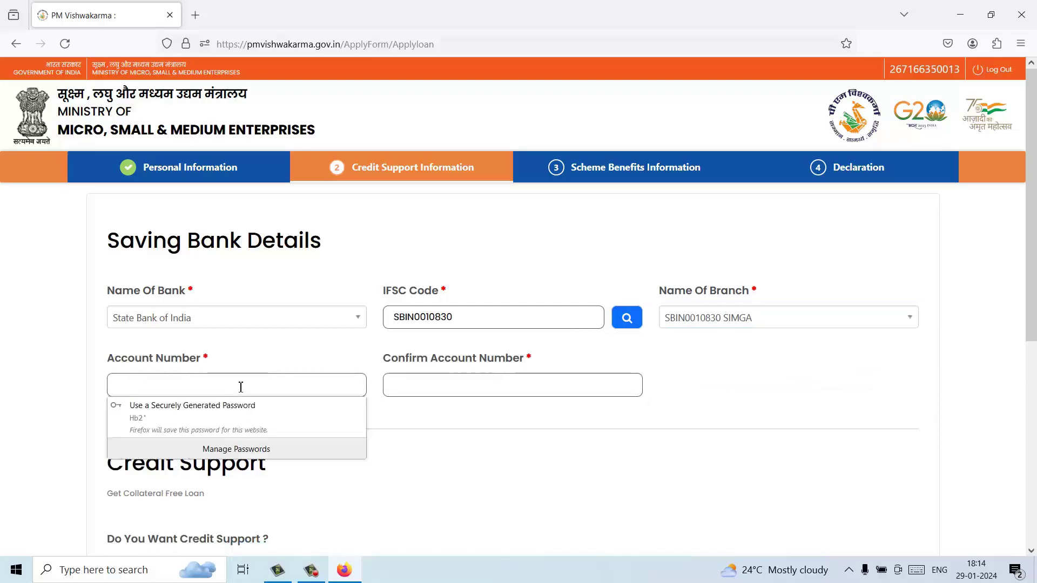
Step: Enter the bank account number and its confirmation
key("ctrl+v")
key("Tab")
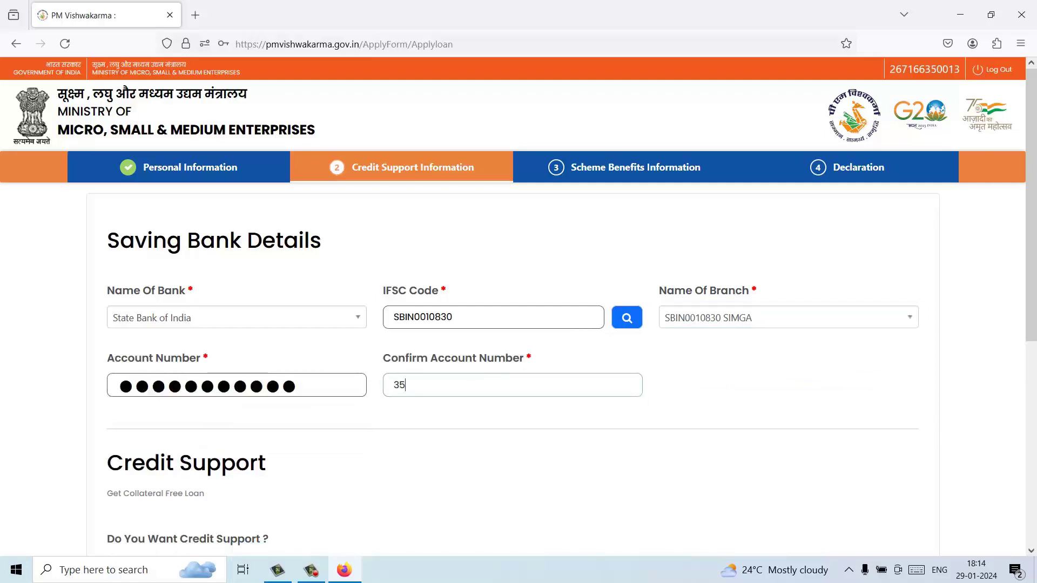
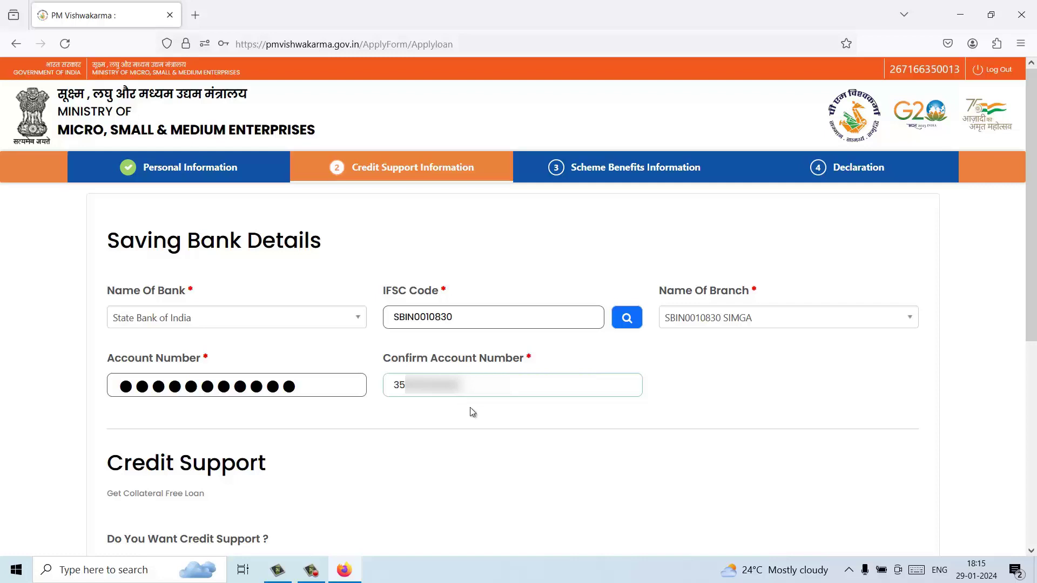
Step: Save the credit support details and decline Firefox's offer to save the number as a password
scroll(448, 405, "down", 3)
scroll(447, 400, "down", 5)
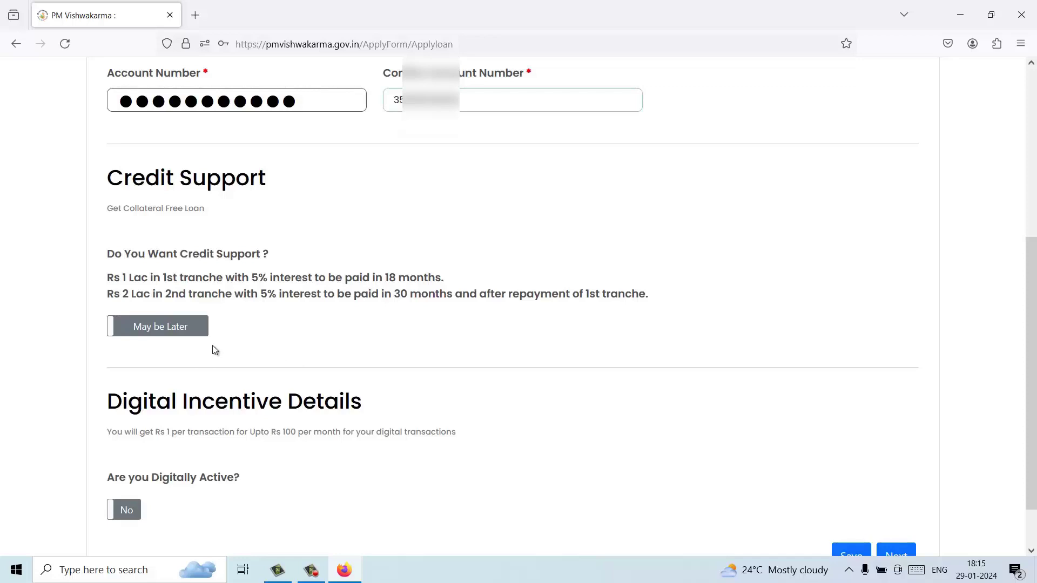
scroll(344, 350, "down", 2)
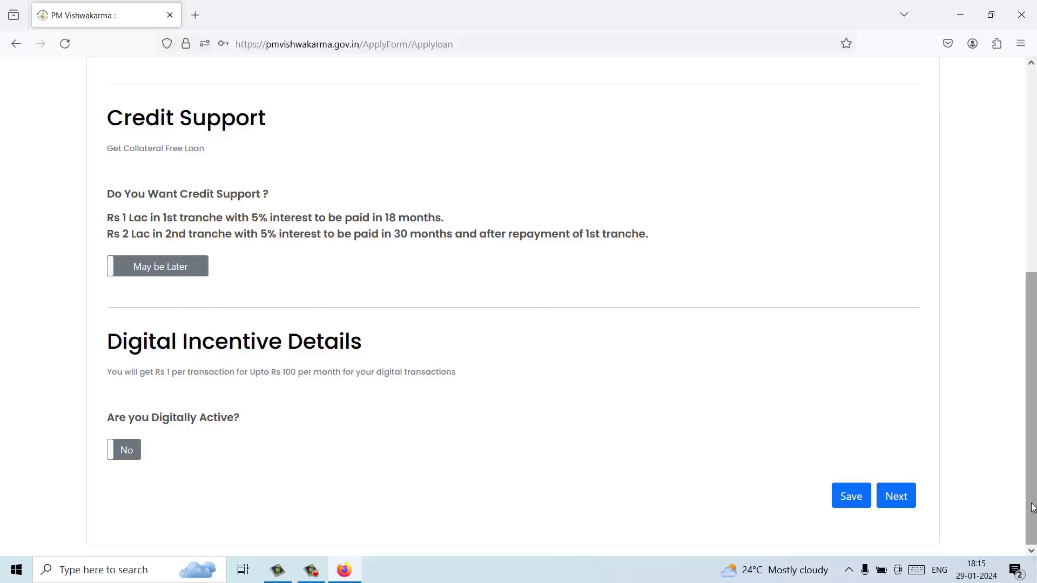
left_click(899, 496)
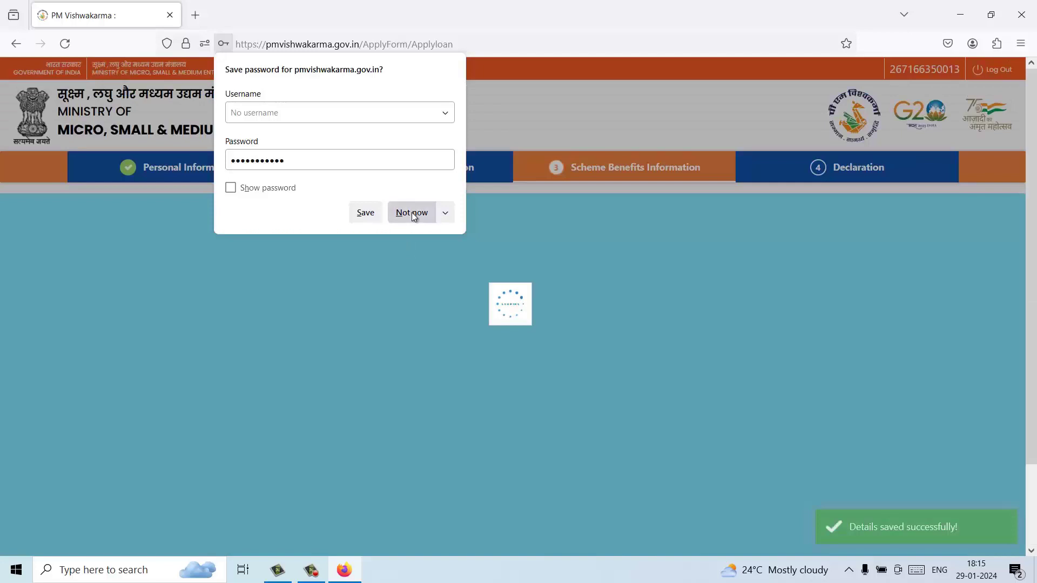
left_click(411, 213)
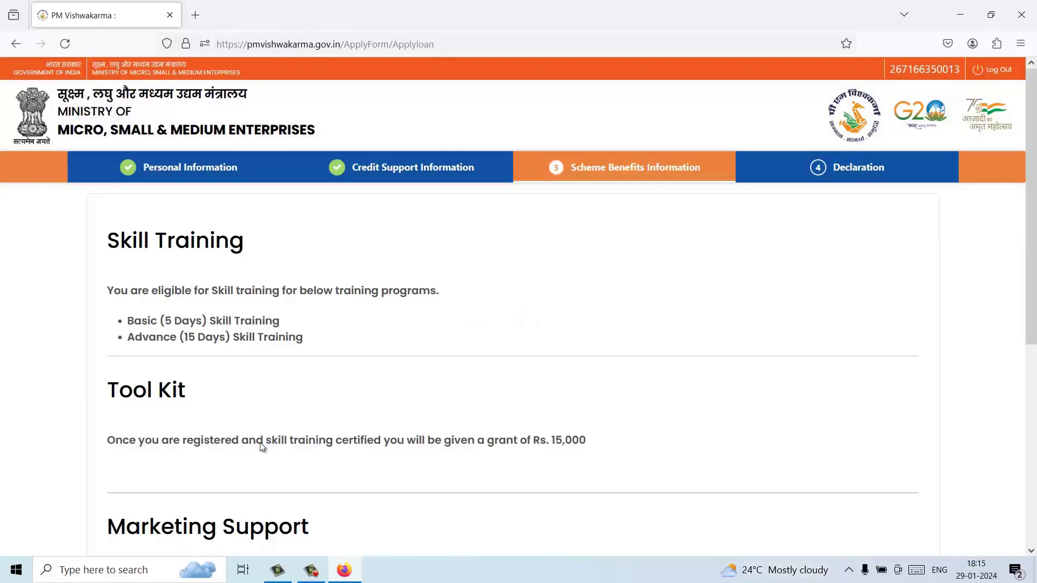
Step: Review Skill Training, the Rs. 15,000 Tool Kit and Marketing Support, leaving options unticked, then continue
scroll(340, 327, "down", 2)
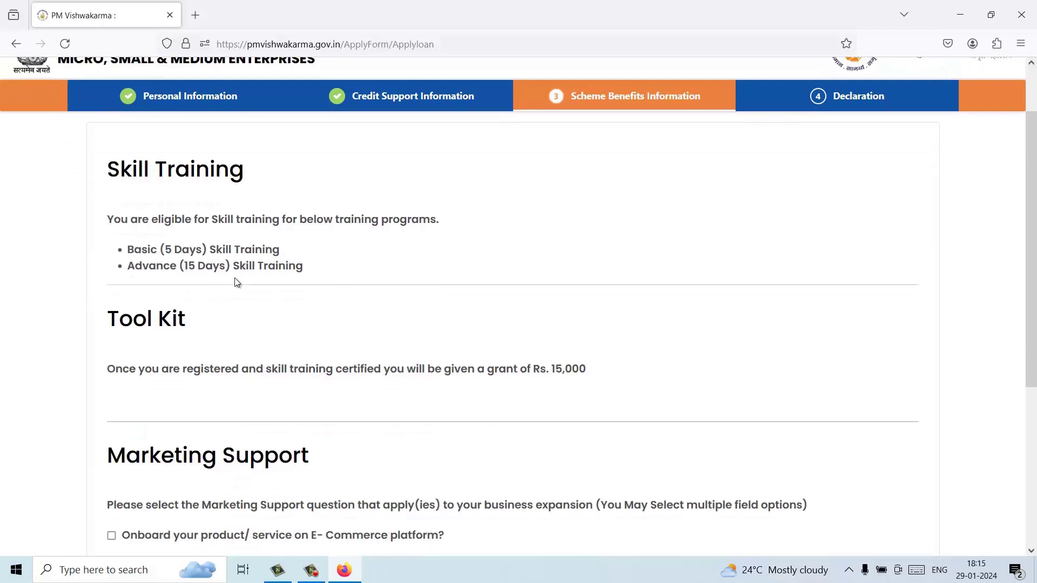
scroll(260, 307, "down", 1)
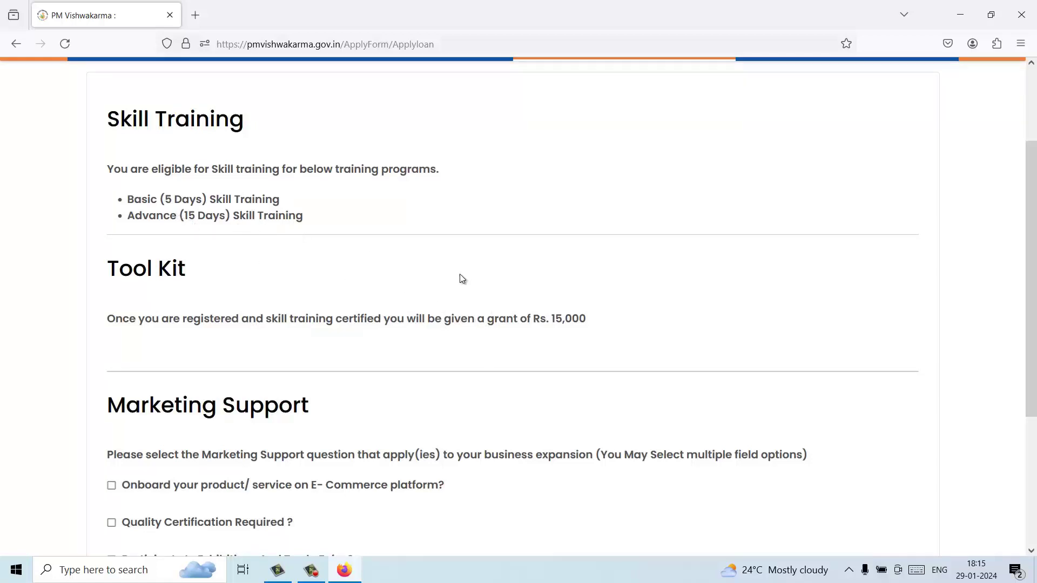
scroll(565, 308, "down", 1)
scroll(566, 314, "down", 3)
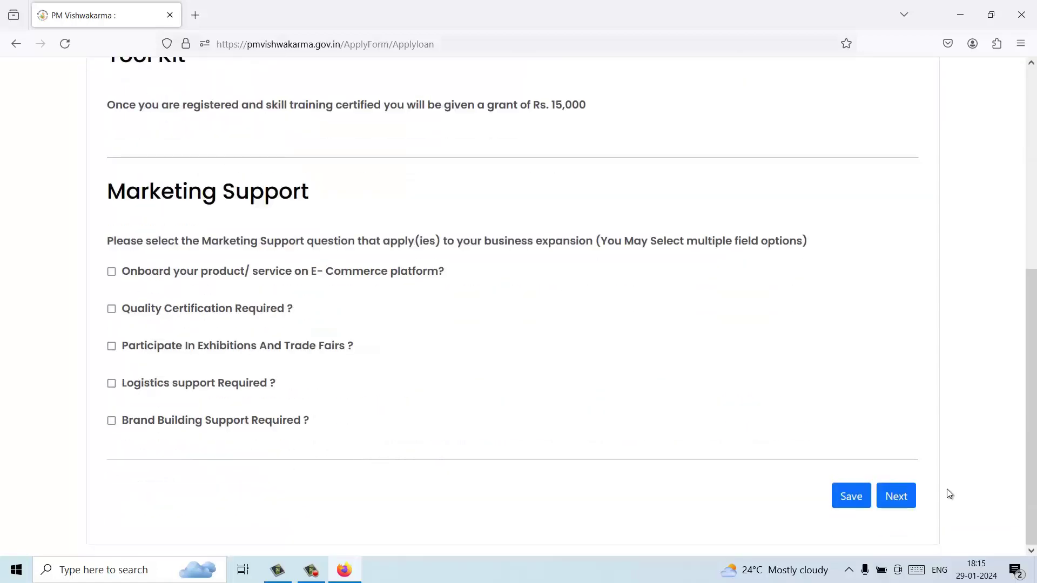
left_click(907, 502)
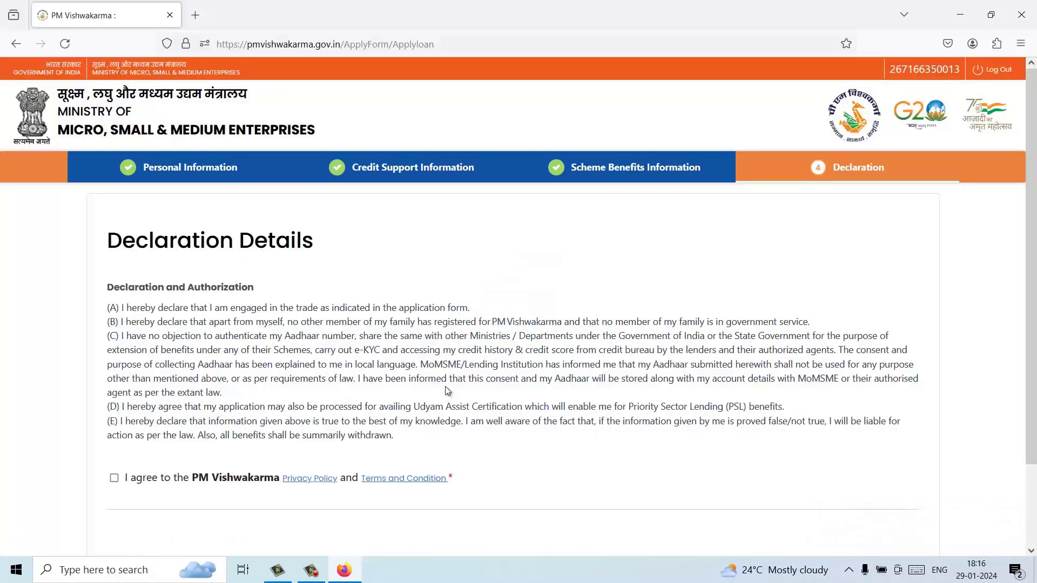
Step: Tick the 'I agree to the PM Vishwakarma' declaration and submit the application
scroll(445, 386, "down", 2)
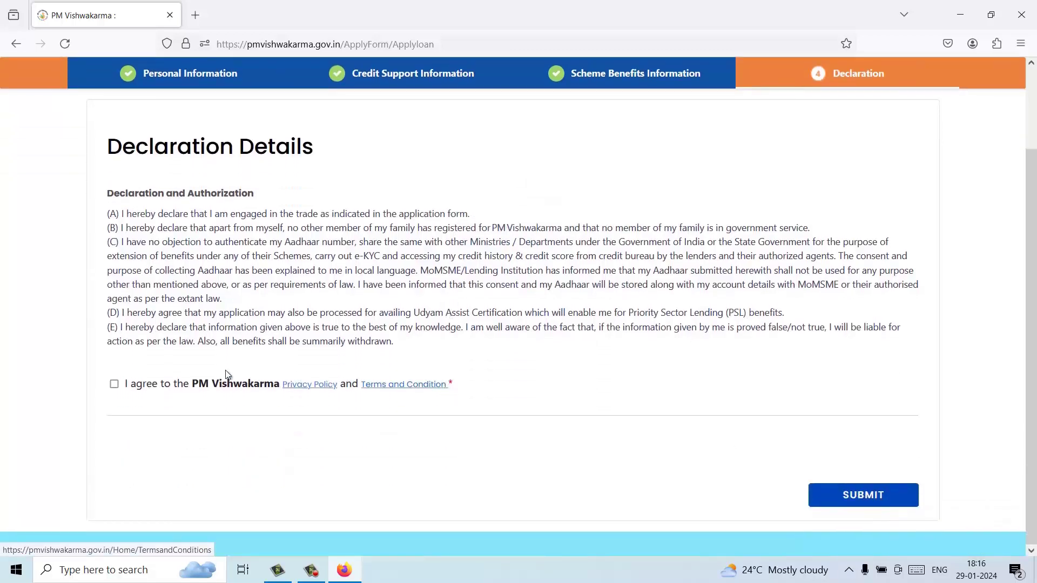
left_click(115, 385)
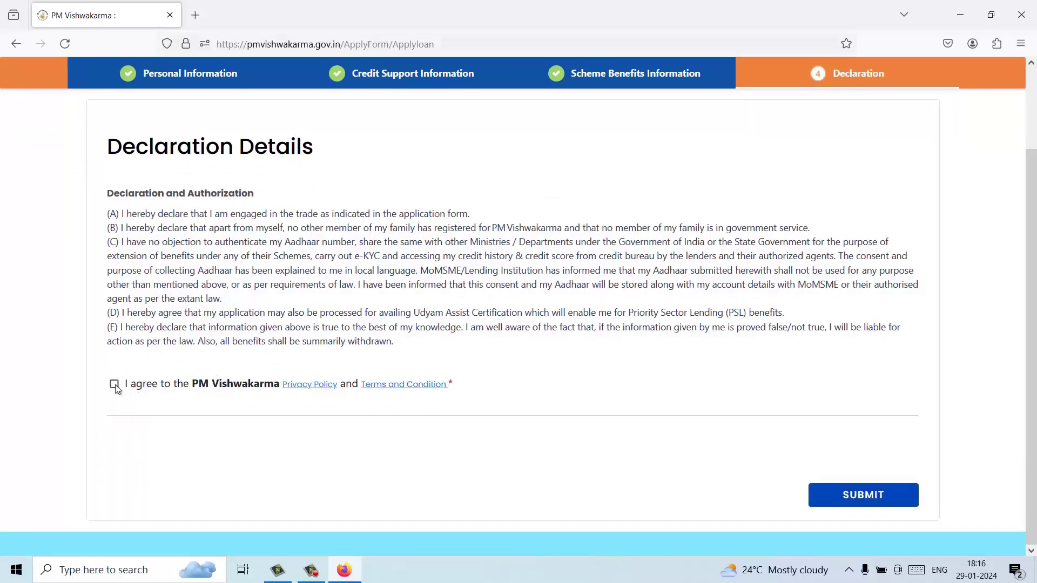
left_click(862, 497)
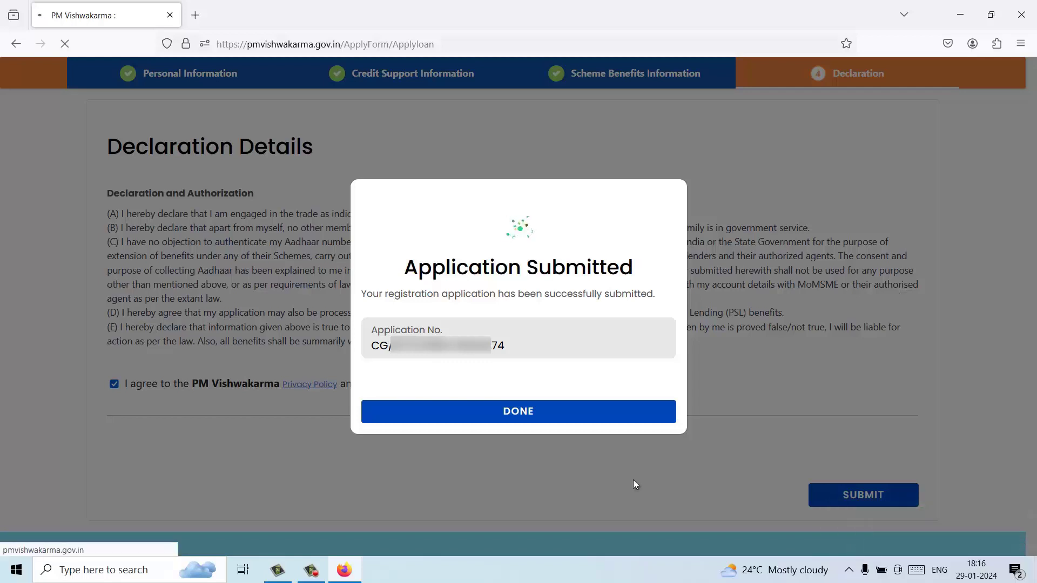
Step: Close the Application Submitted dialog and scroll My Applications down to the Download Application PDF card
left_click(547, 427)
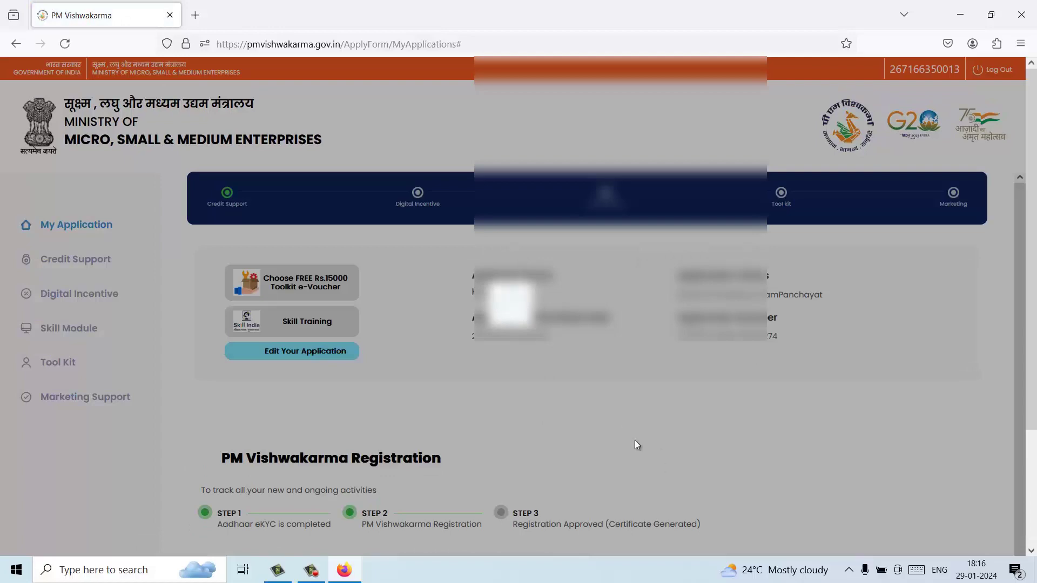
scroll(635, 441, "down", 3)
scroll(625, 458, "down", 2)
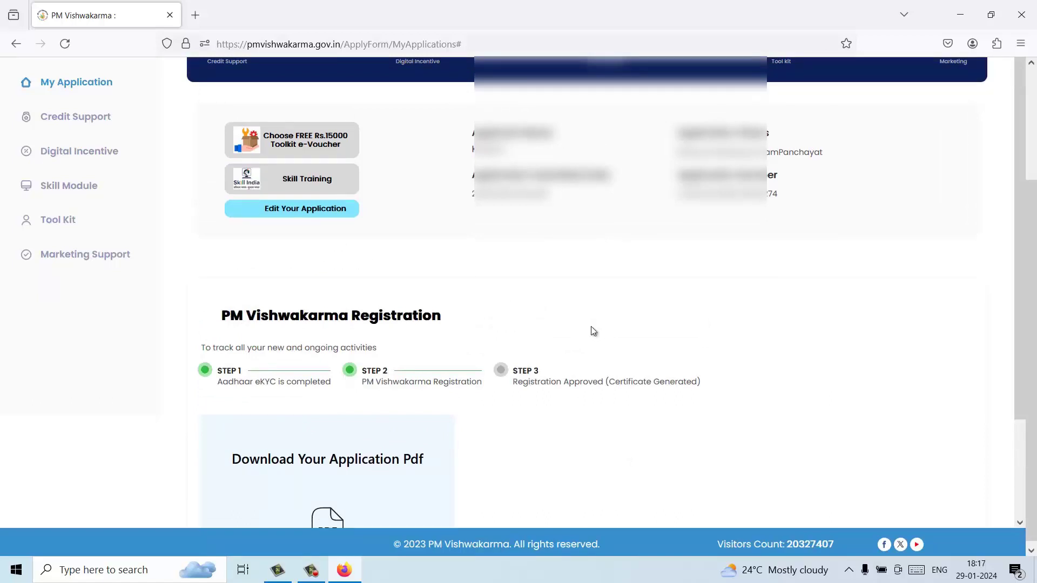
scroll(593, 331, "down", 2)
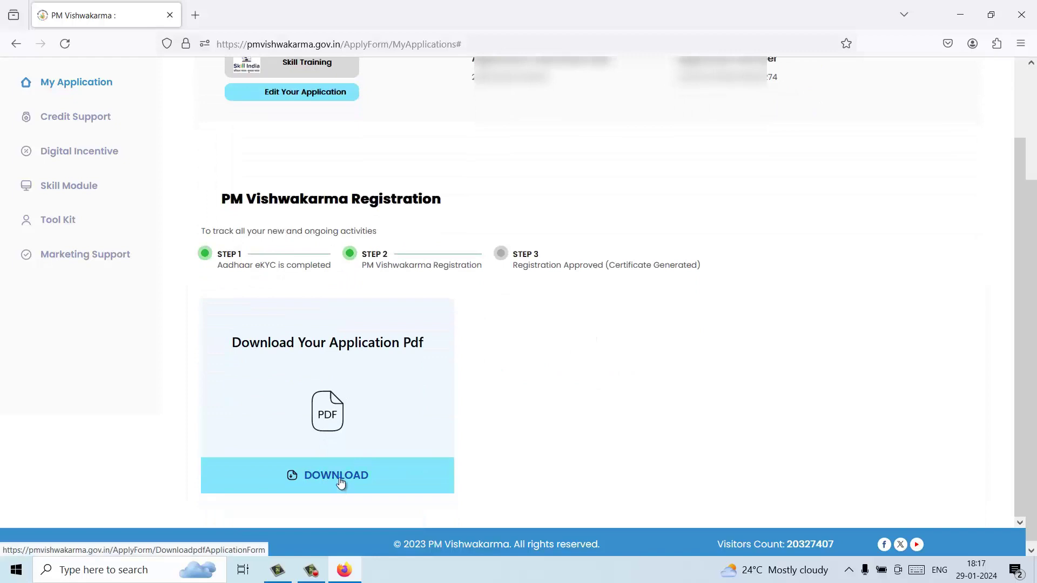